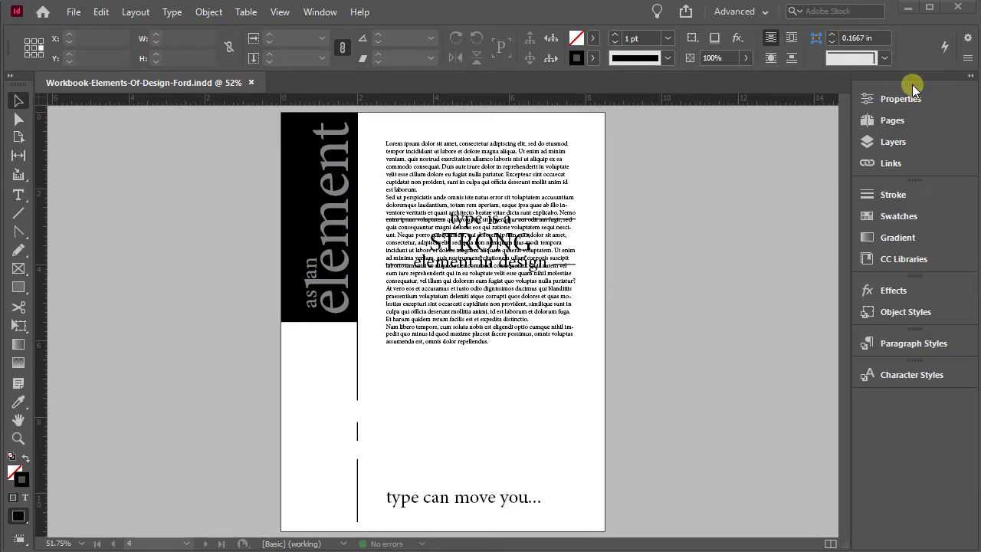
# Display page 4 and consult the annotated reference PDF for the type specifications of the "type as an element" layout
pyautogui.click(892, 121)
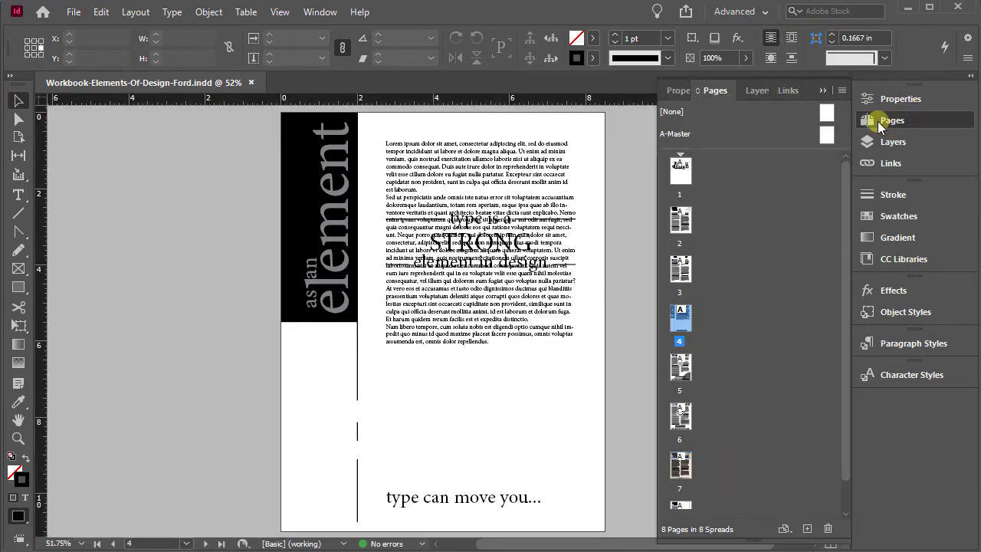
pyautogui.doubleClick(680, 321)
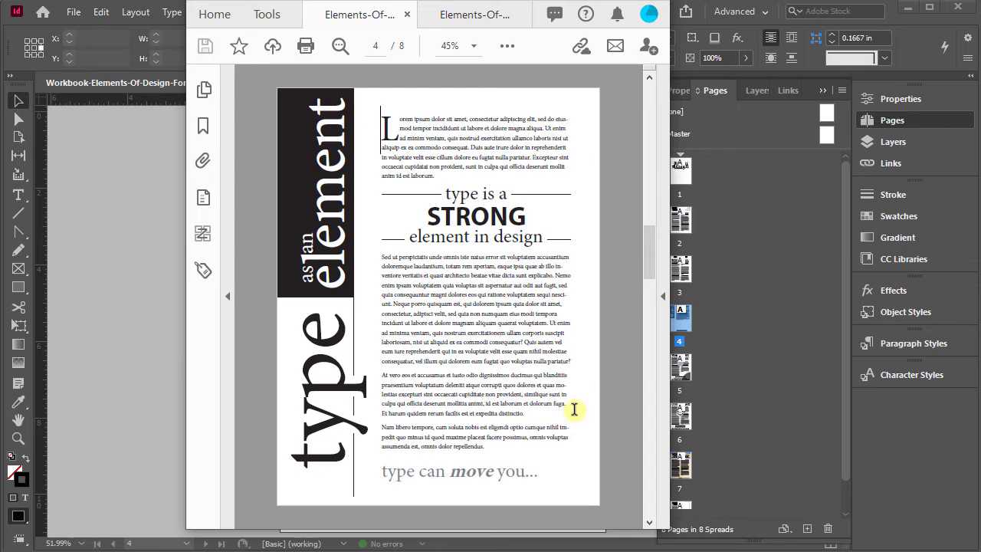
pyautogui.click(468, 17)
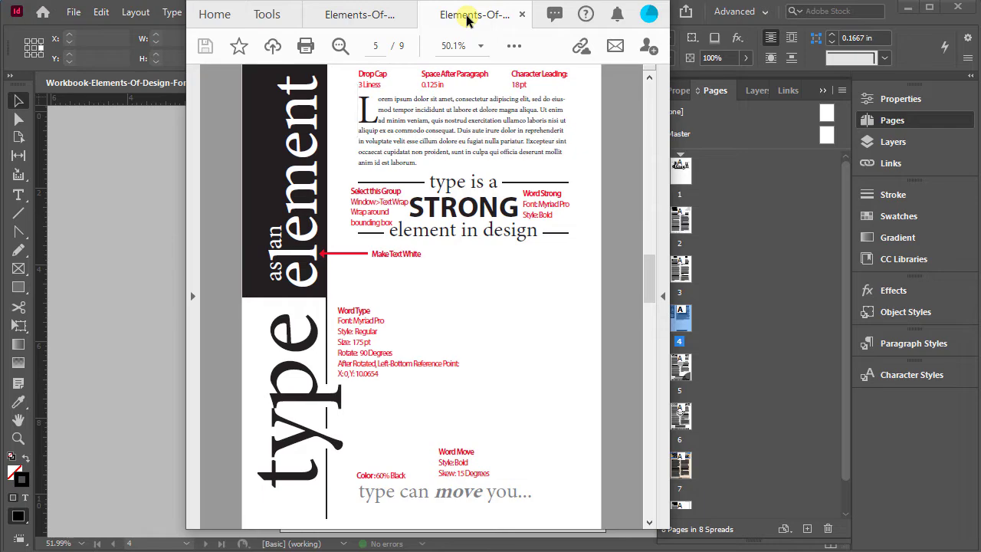
pyautogui.moveTo(491, 2); pyautogui.dragTo(0, 1)
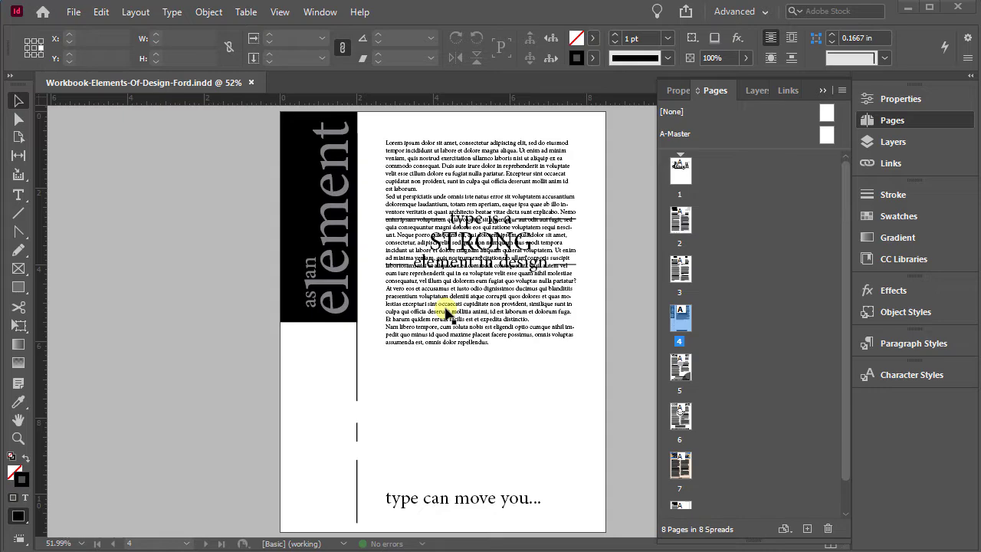
# Switch the screen mode to Normal so the frame edges show, and select the body text frame
pyautogui.click(280, 14)
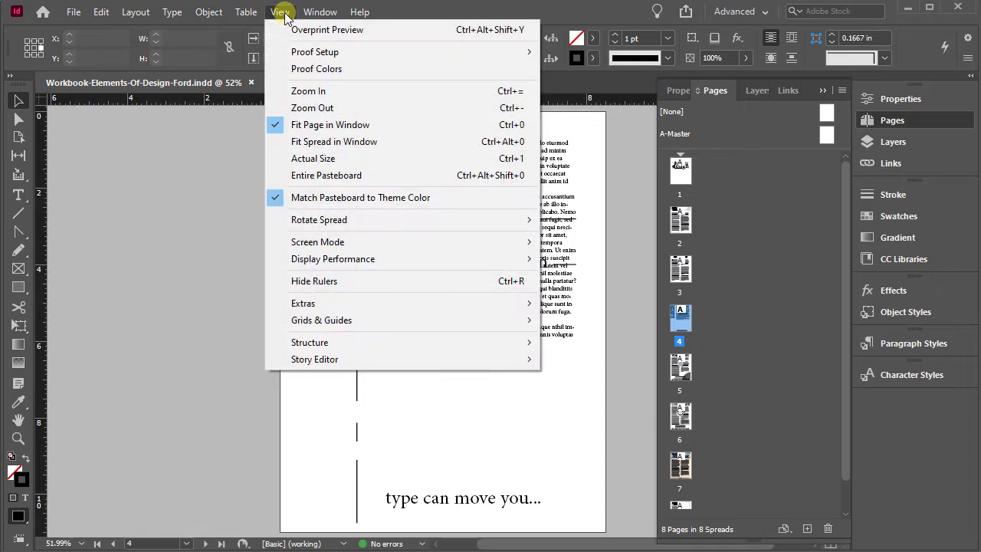
pyautogui.moveTo(308, 243)
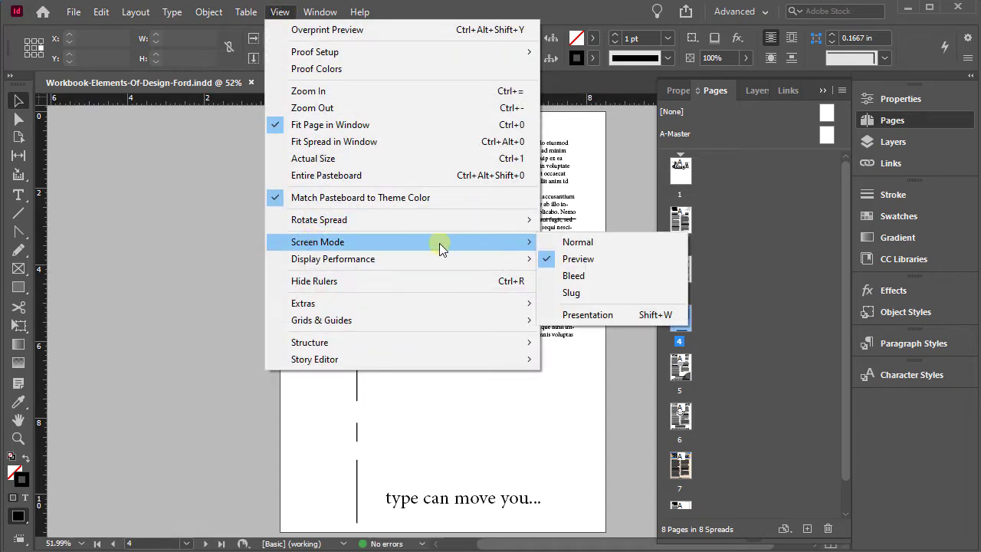
pyautogui.click(577, 243)
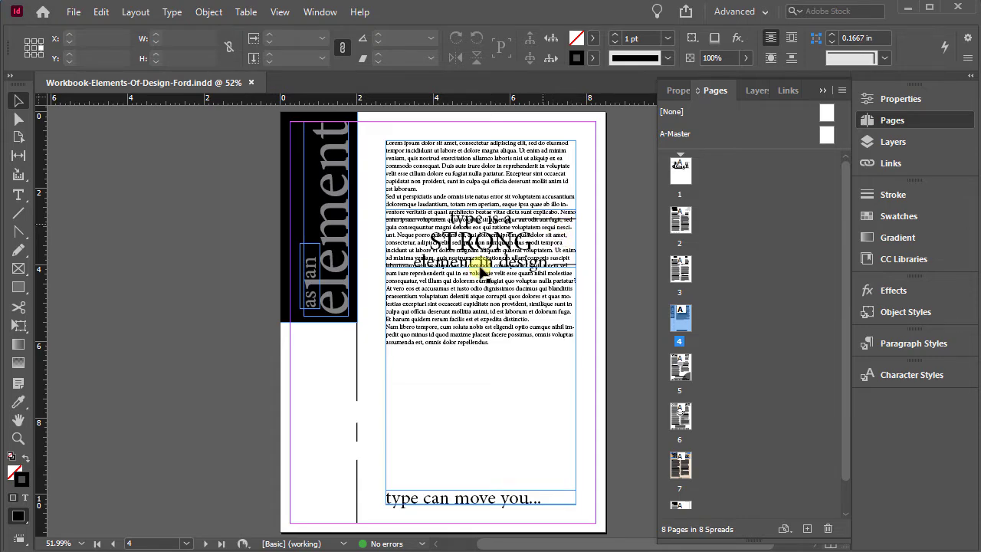
pyautogui.click(396, 375)
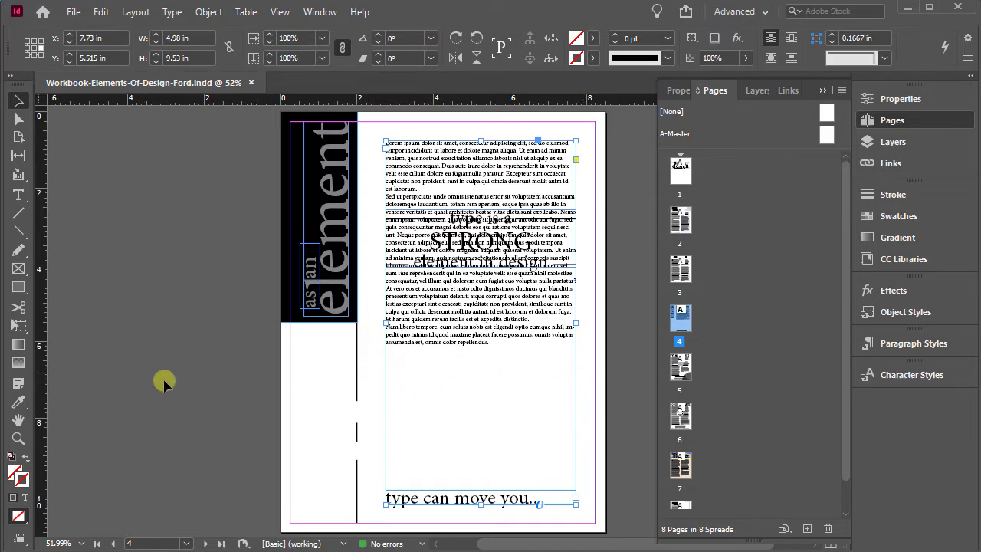
# Draw a text frame about 4.7 by 2.04 in across the broken vertical line below the black block, containing "type", and select it
pyautogui.click(18, 438)
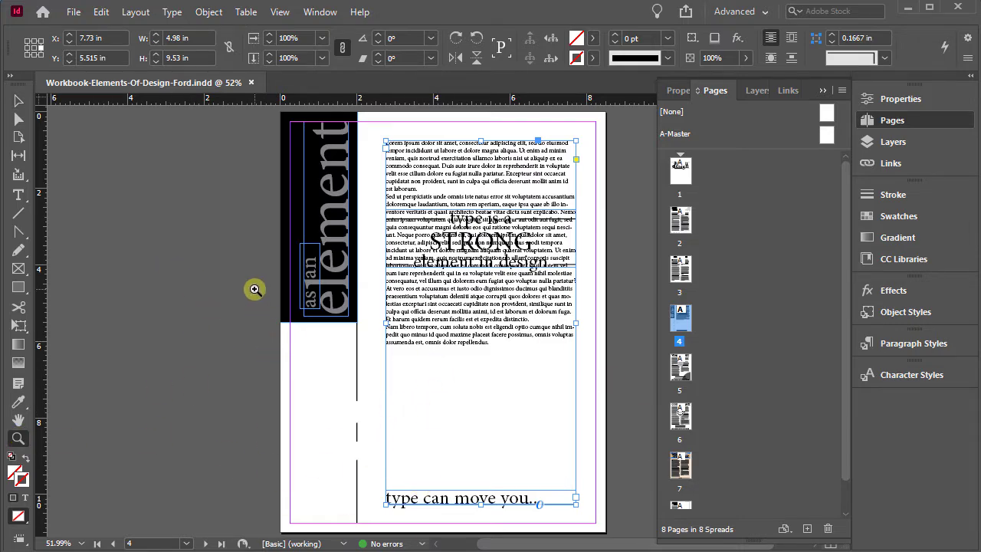
pyautogui.moveTo(255, 291); pyautogui.dragTo(633, 483)
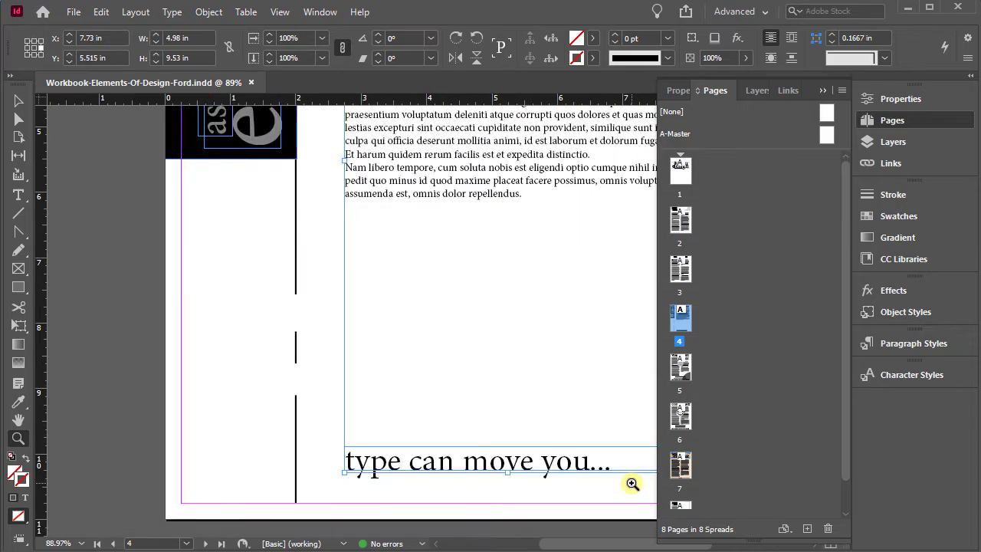
pyautogui.click(896, 121)
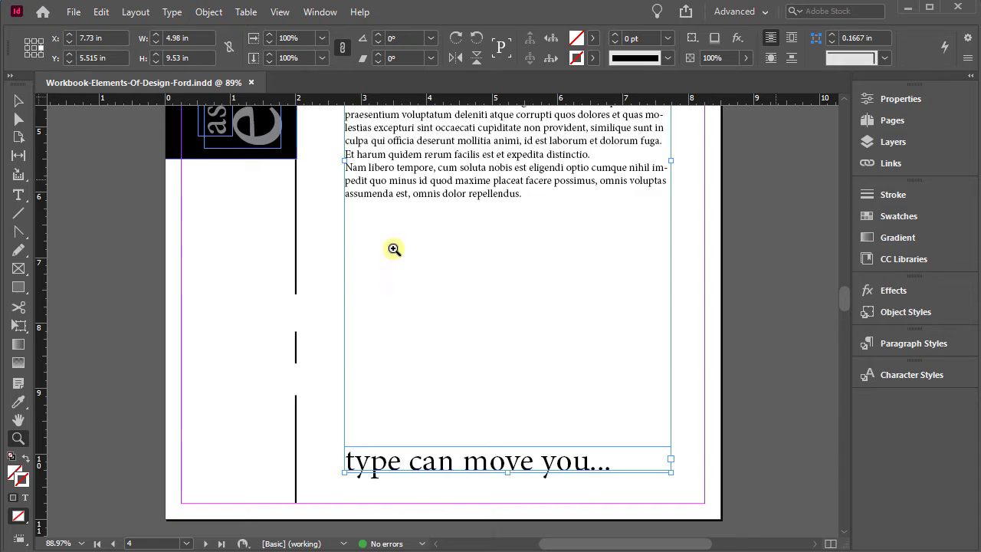
pyautogui.click(20, 100)
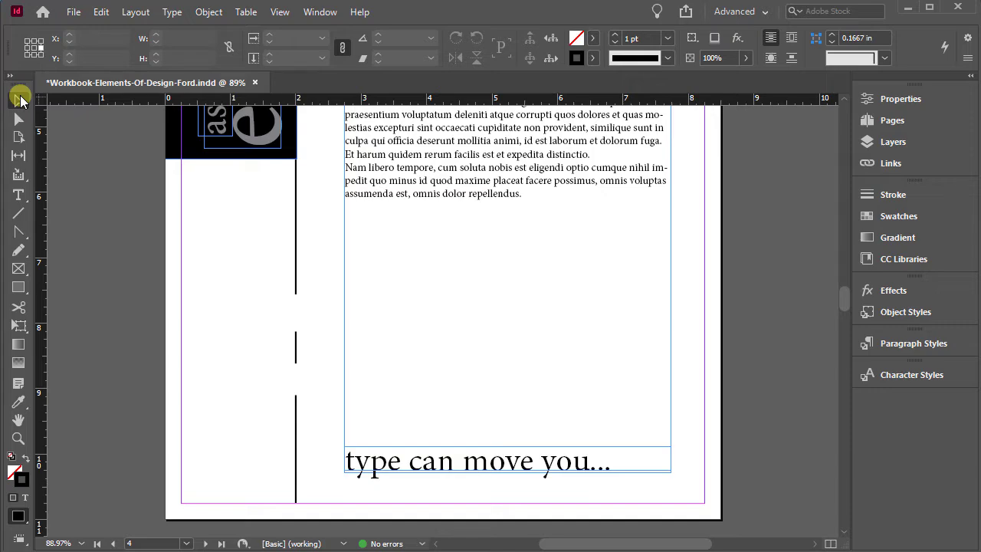
pyautogui.click(18, 195)
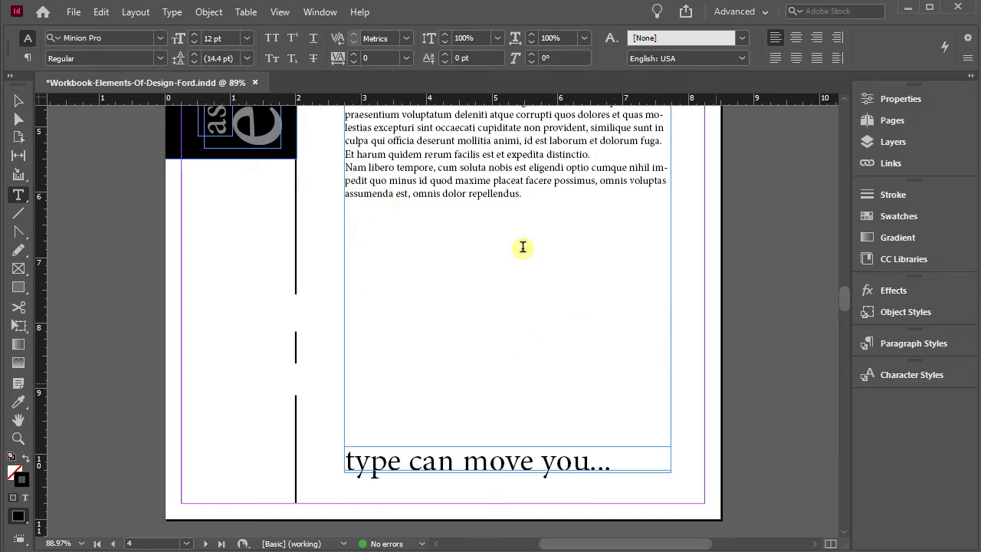
pyautogui.click(476, 272)
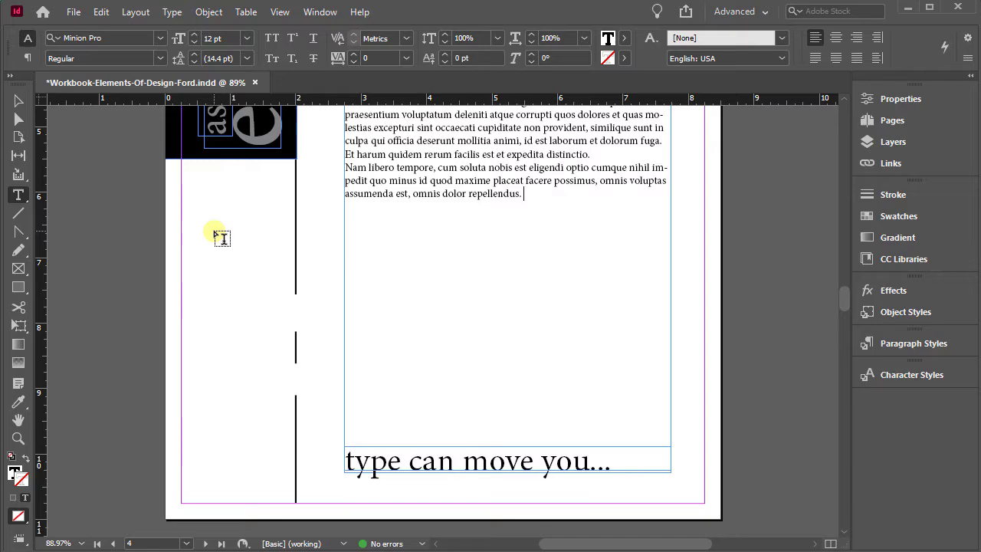
pyautogui.moveTo(214, 230); pyautogui.dragTo(524, 363)
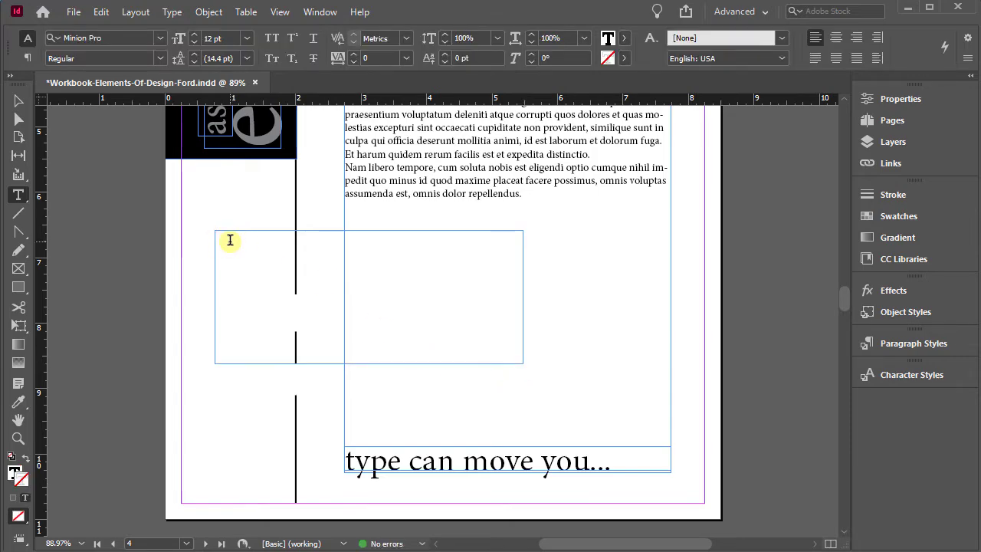
pyautogui.write('type')
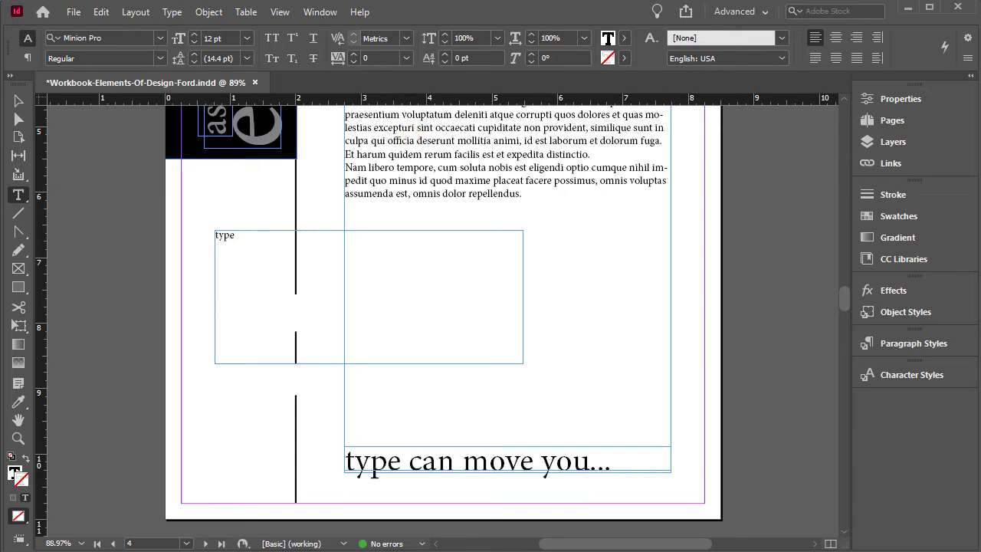
pyautogui.click(18, 101)
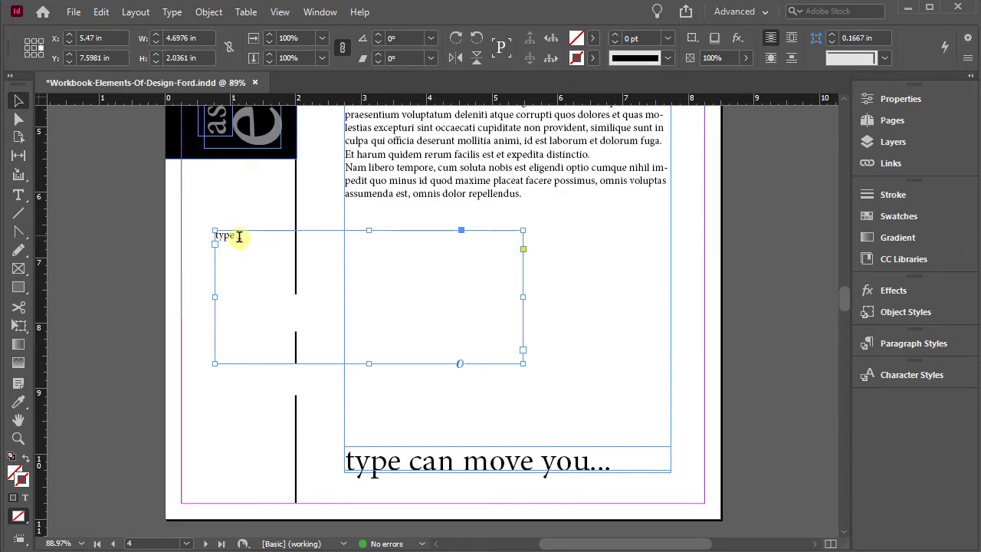
pyautogui.doubleClick(238, 236)
pyautogui.moveTo(238, 236); pyautogui.dragTo(224, 235)
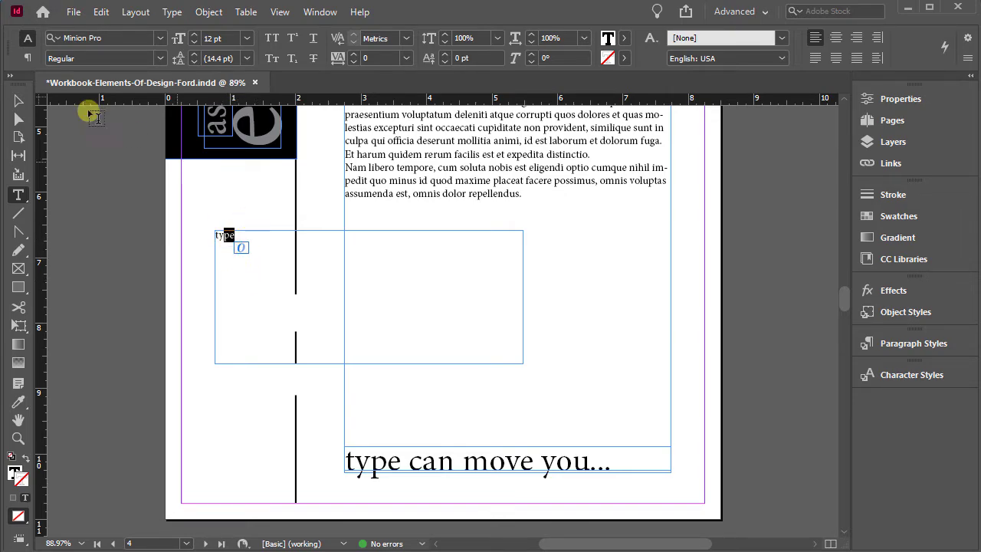
pyautogui.click(16, 99)
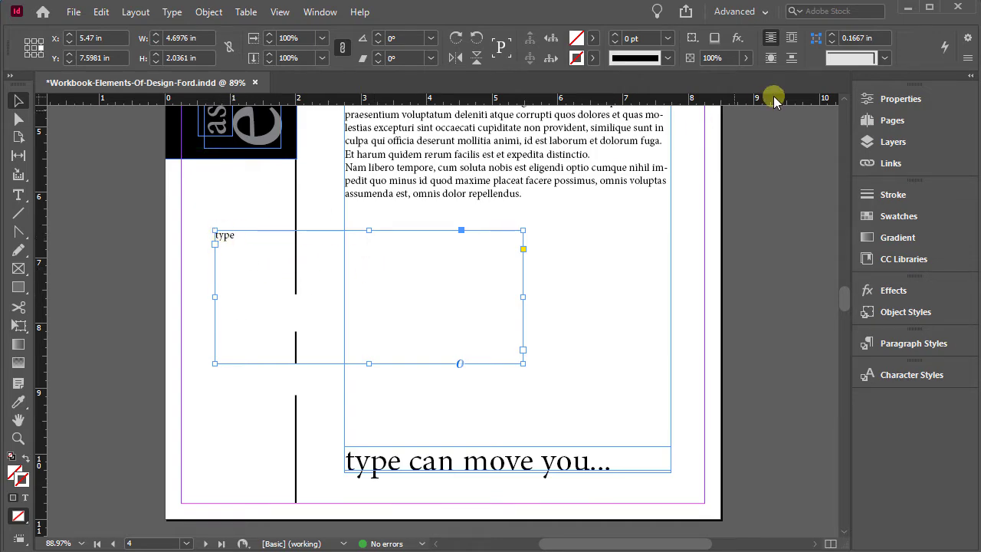
# Show the selected frame's character properties and check the available font families and styles
pyautogui.click(901, 99)
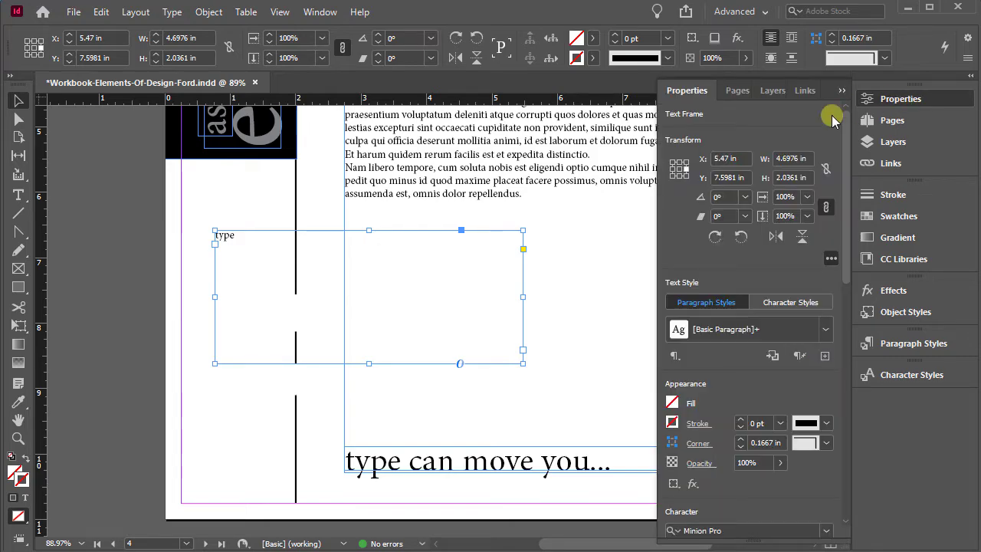
pyautogui.moveTo(845, 119); pyautogui.dragTo(858, 285)
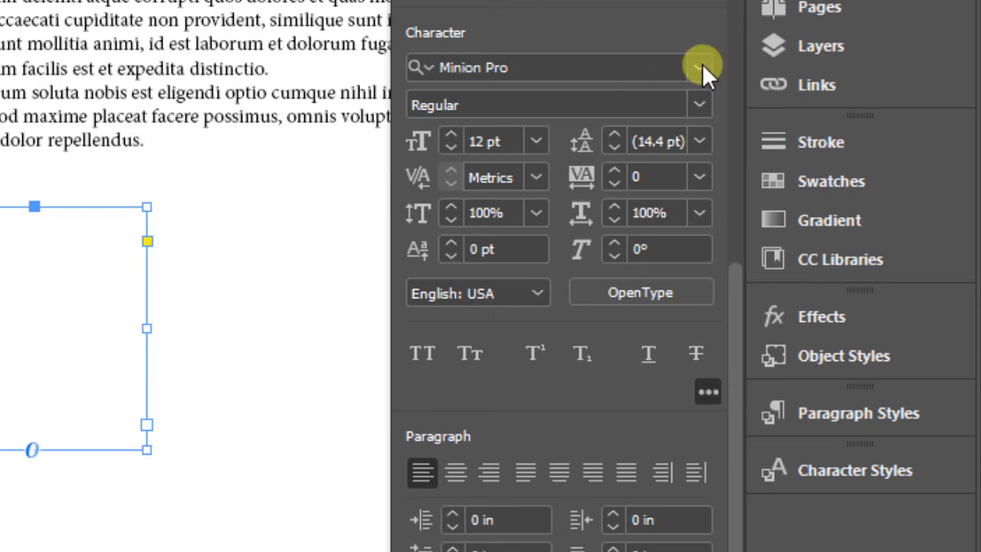
pyautogui.click(701, 68)
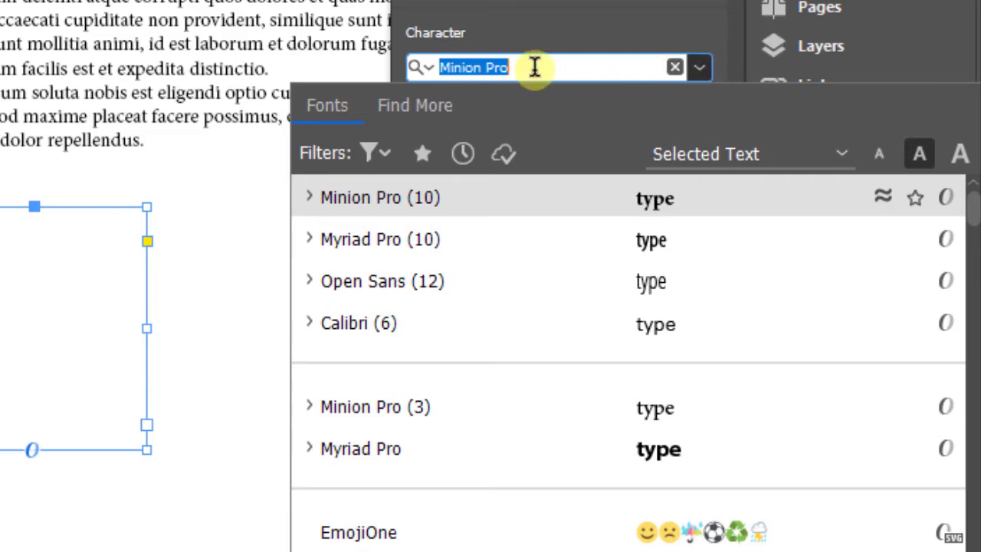
pyautogui.click(664, 18)
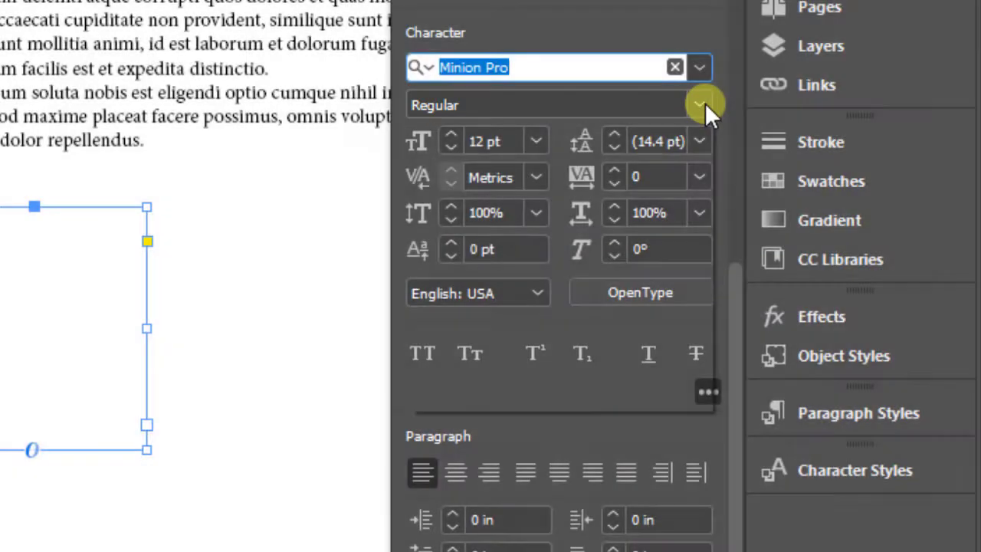
pyautogui.click(699, 105)
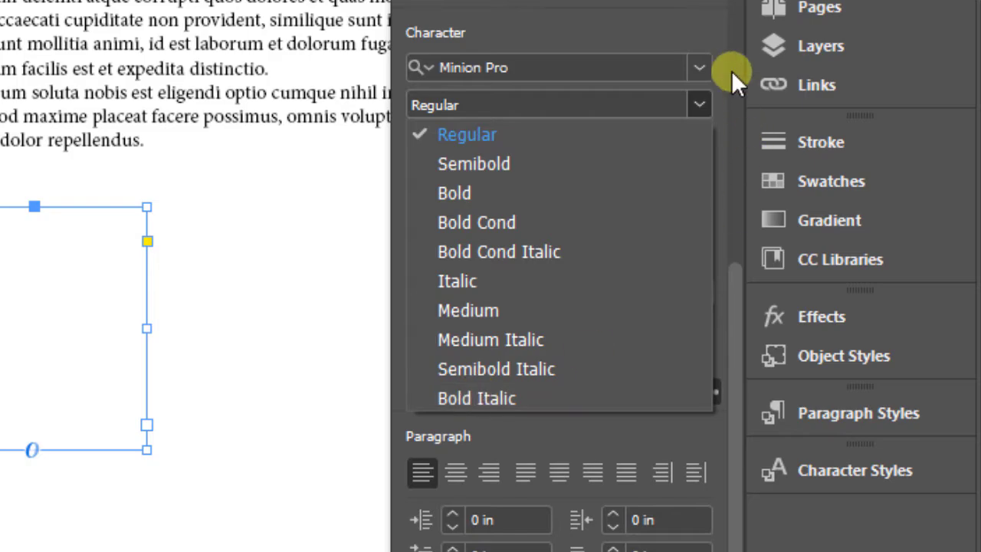
pyautogui.click(719, 44)
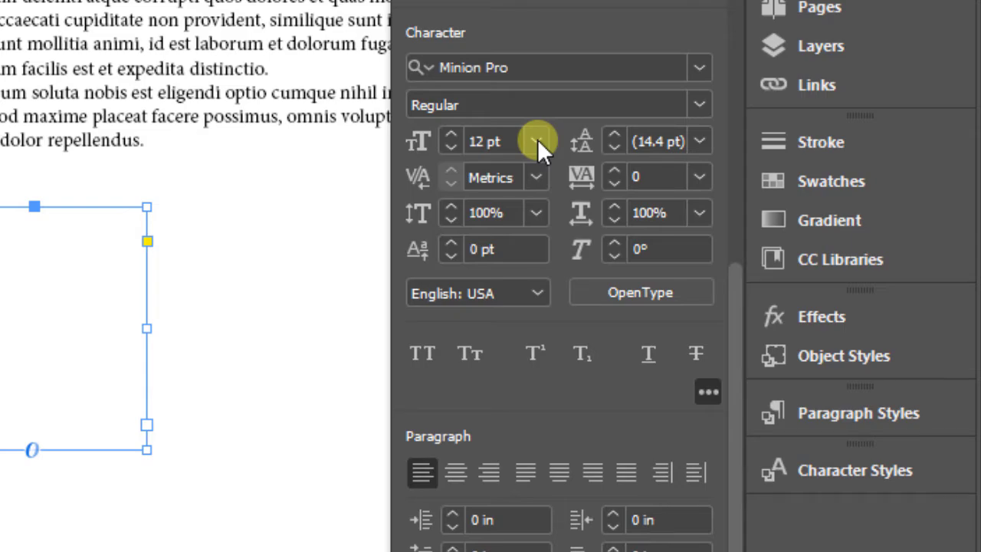
# Set the font size of the word "type" to 175 pt
pyautogui.click(483, 139)
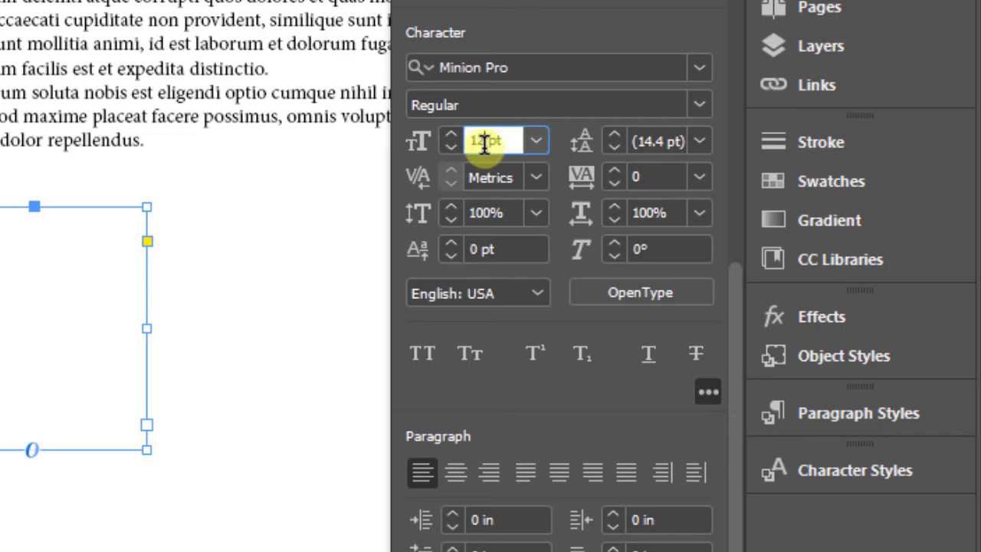
pyautogui.moveTo(476, 140); pyautogui.dragTo(462, 138)
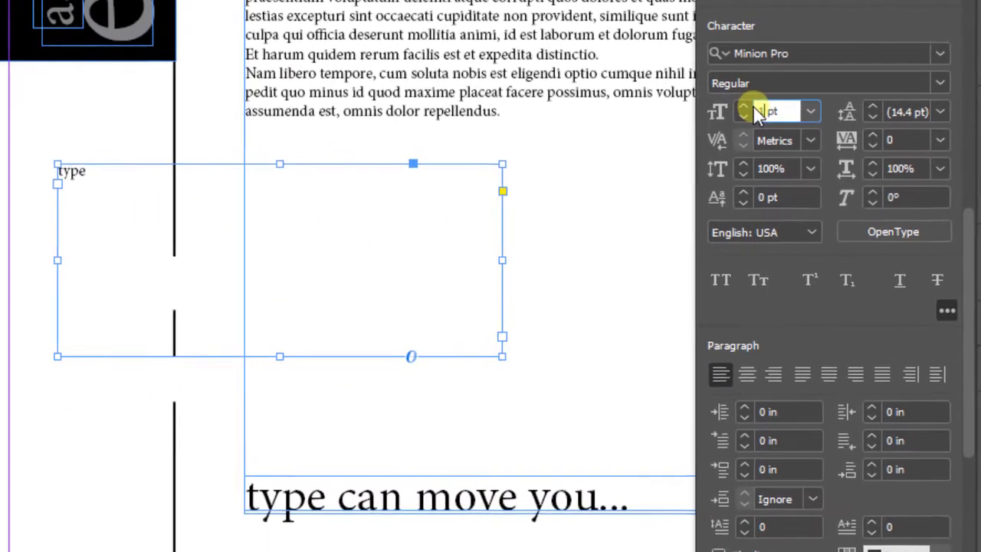
pyautogui.write('175')
pyautogui.press('Return')
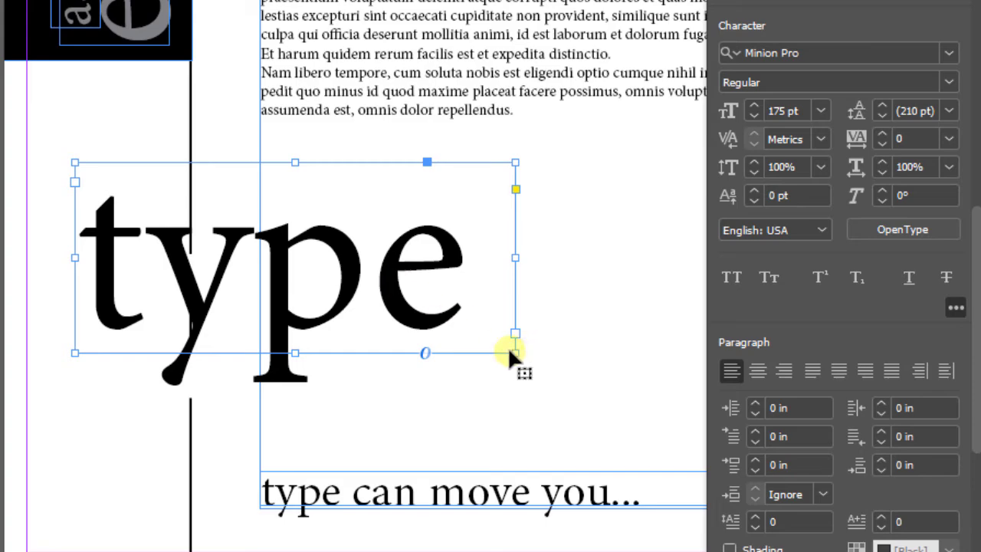
# Shrink the frame around "type" until the text is overset, and enlarge it until the whole word fits
pyautogui.moveTo(513, 351); pyautogui.dragTo(391, 306)
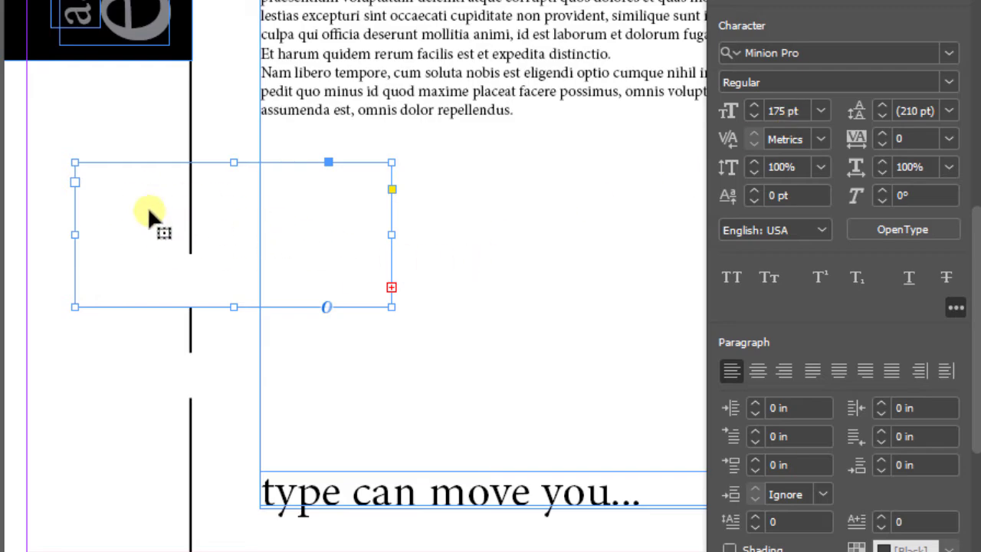
pyautogui.click(392, 288)
pyautogui.moveTo(391, 235); pyautogui.dragTo(546, 239)
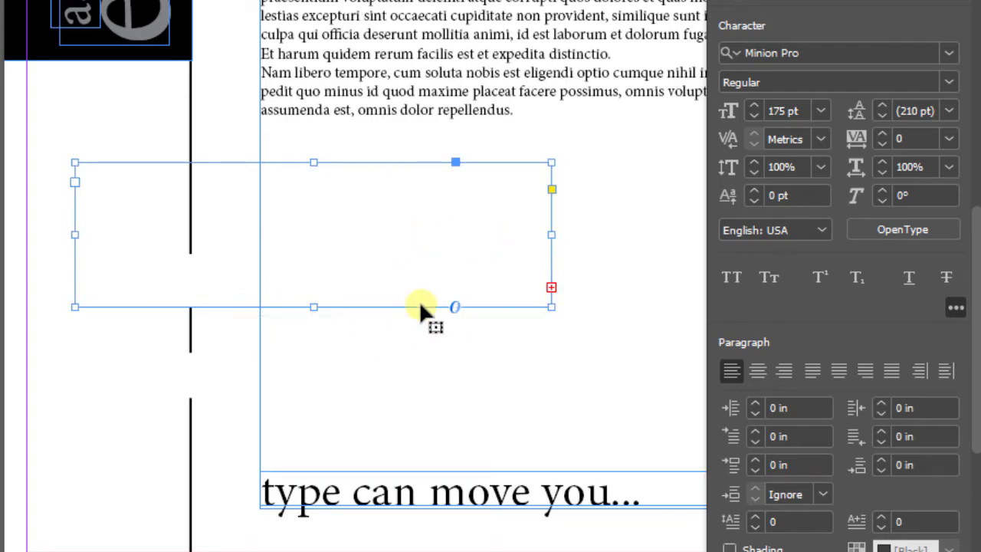
pyautogui.moveTo(315, 306); pyautogui.dragTo(315, 427)
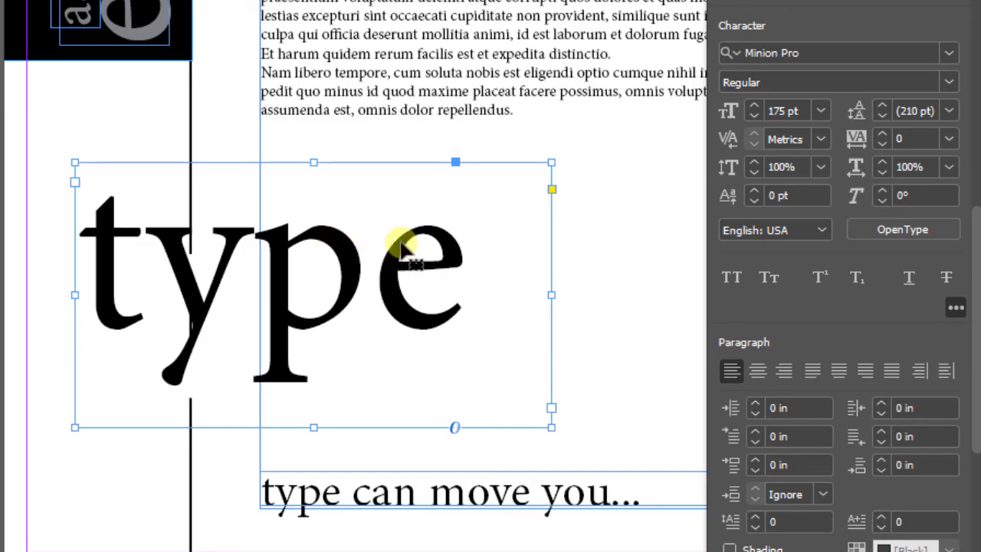
# Fit the frame around "type" to its text and rotate it 90° counter-clockwise
pyautogui.doubleClick(552, 296)
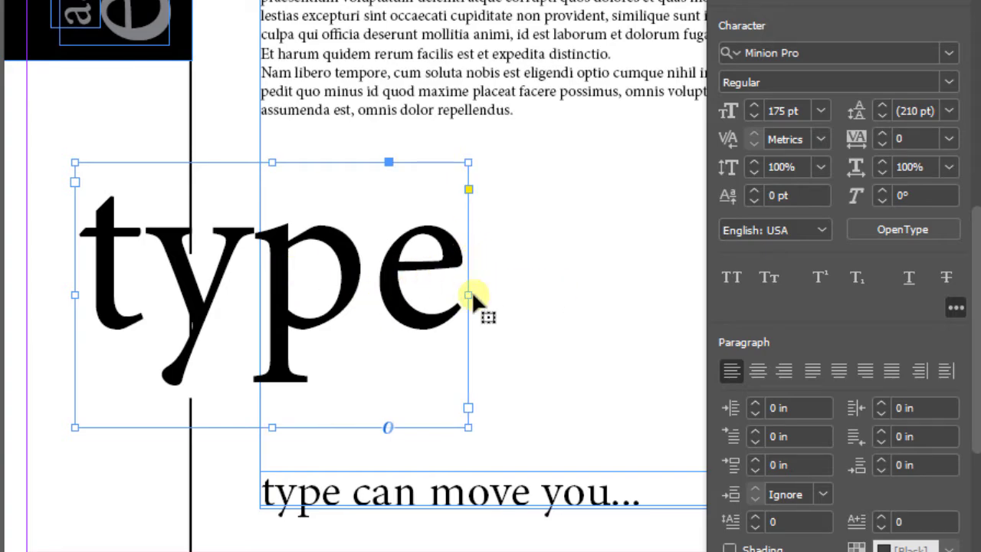
pyautogui.doubleClick(272, 427)
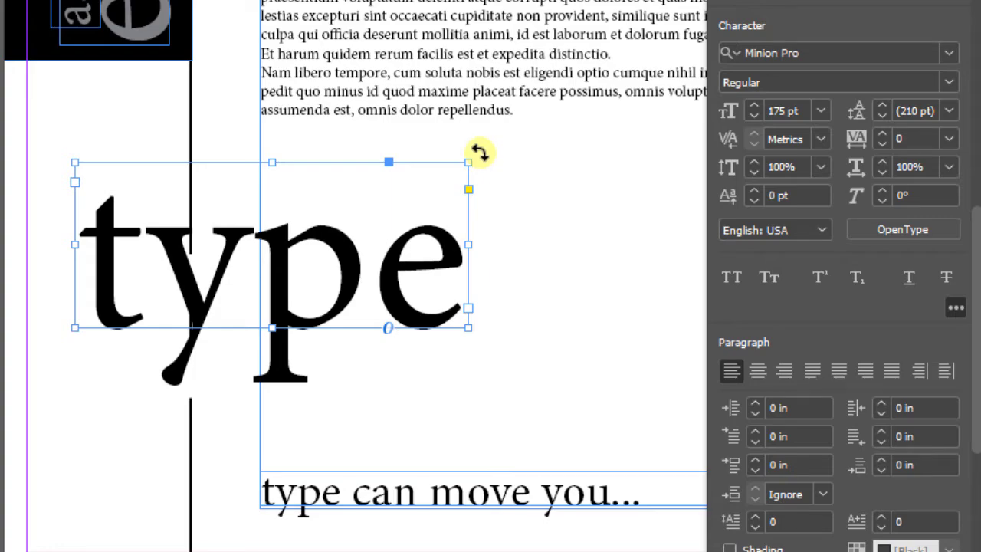
pyautogui.moveTo(479, 152); pyautogui.dragTo(375, 297)
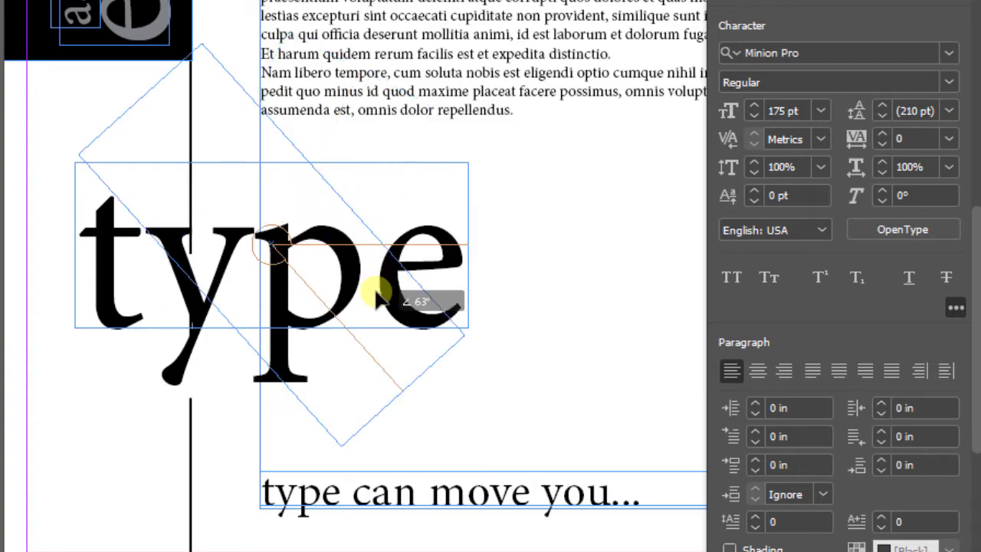
pyautogui.moveTo(375, 297); pyautogui.dragTo(262, 168)
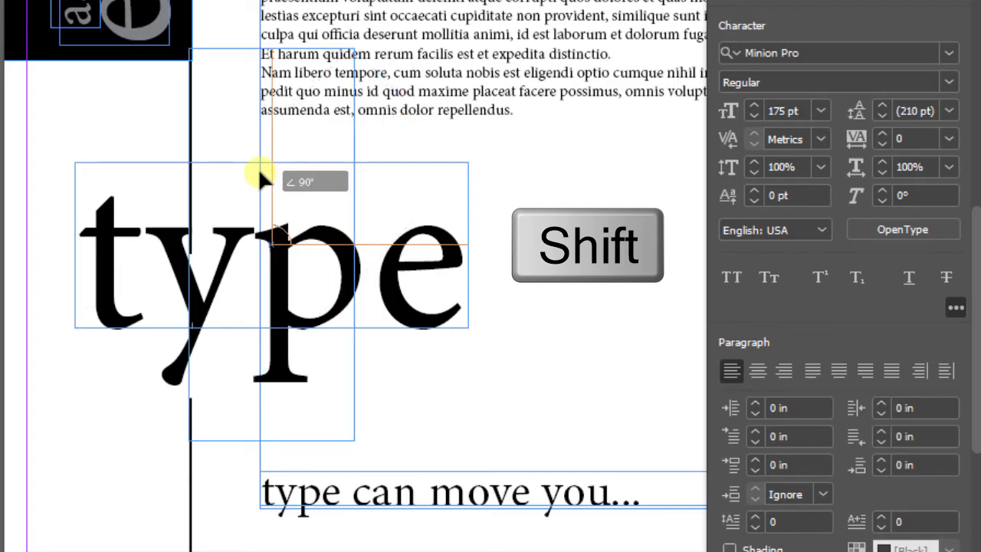
pyautogui.moveTo(258, 168); pyautogui.dragTo(258, 173)
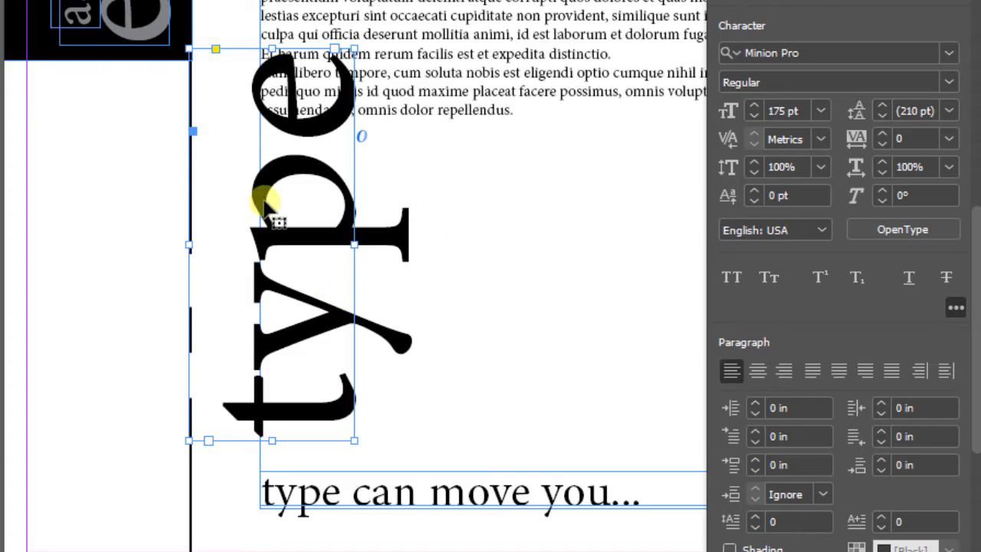
# Move the rotated "type" frame below the black block, with its lower-left reference point at X 0 in and Y 10.0654 in, and deselect it
pyautogui.moveTo(317, 249); pyautogui.dragTo(136, 280)
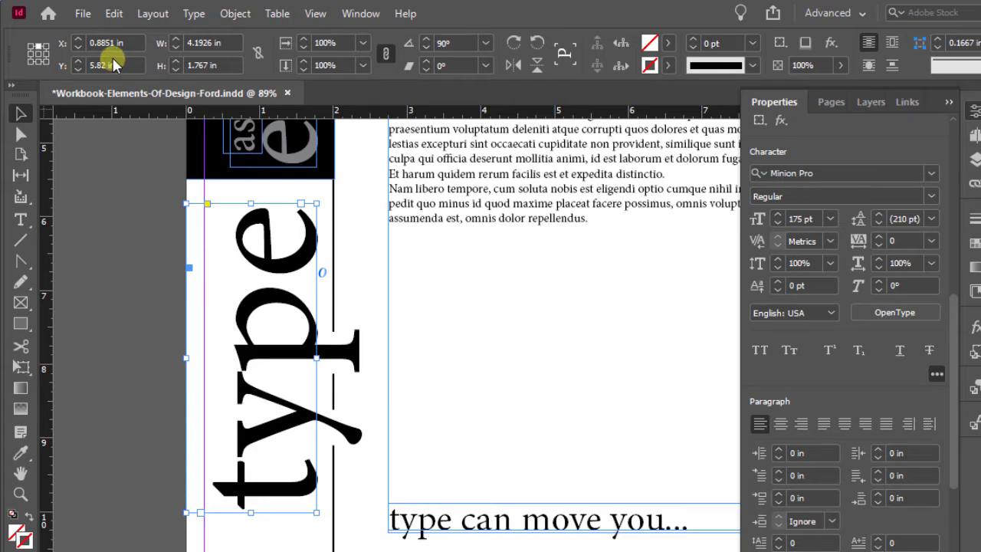
pyautogui.click(31, 62)
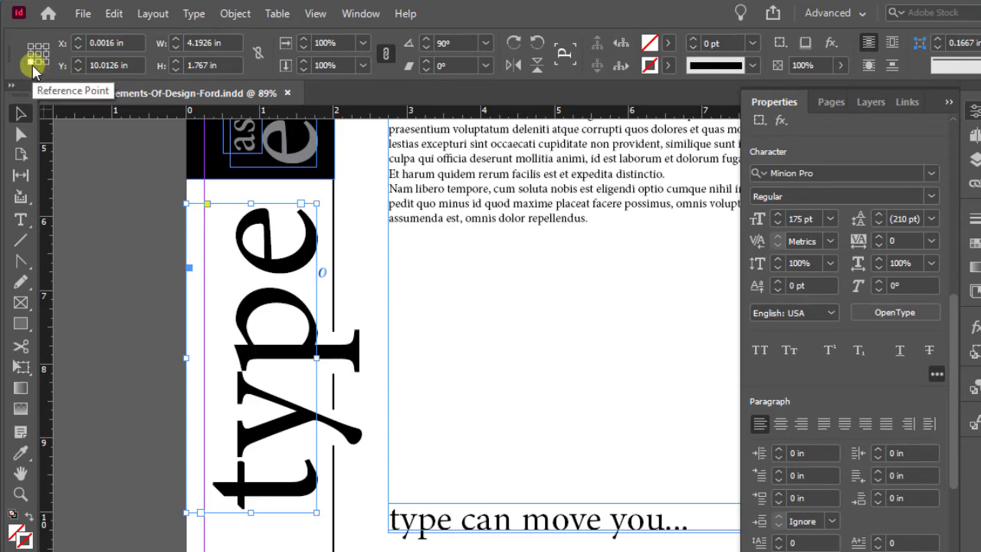
pyautogui.click(61, 43)
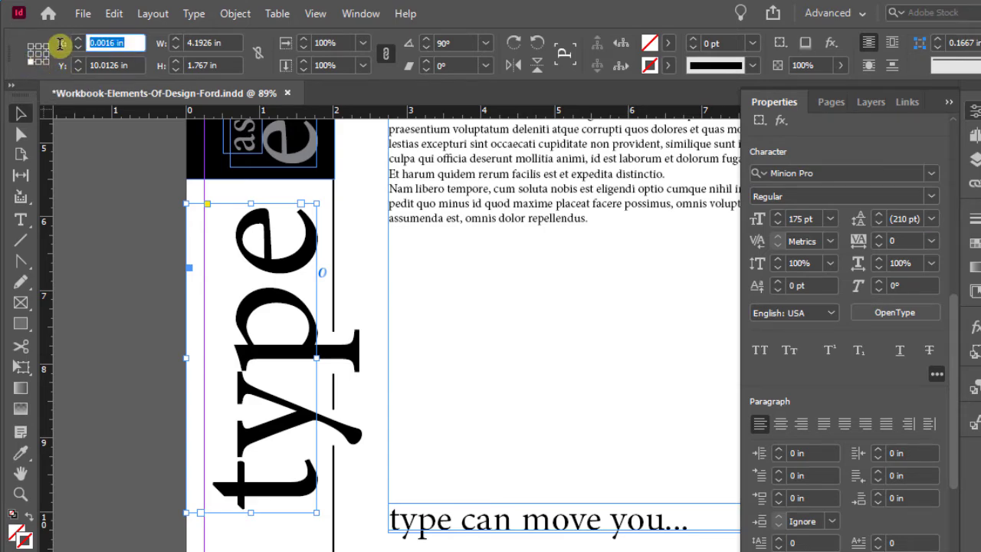
pyautogui.write('0')
pyautogui.press('Return')
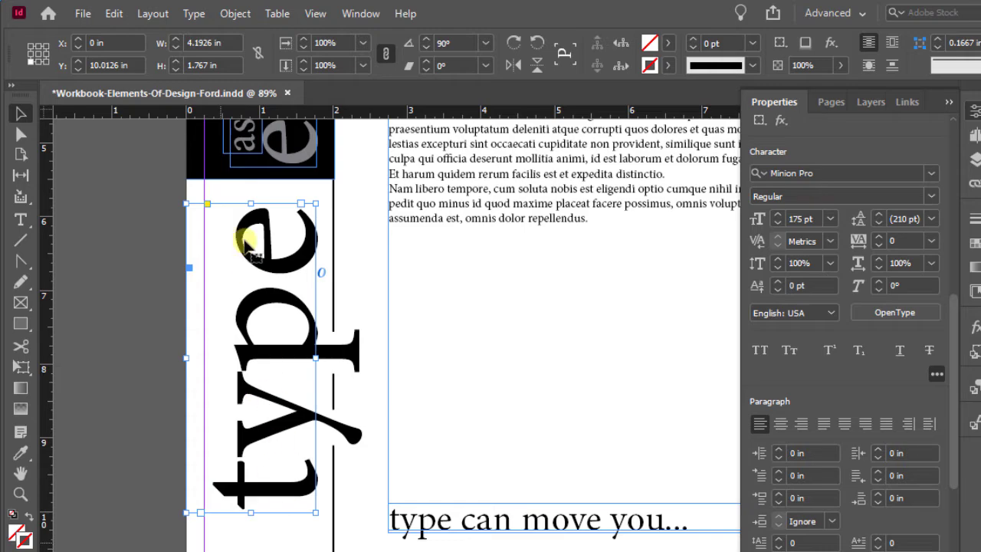
pyautogui.click(132, 64)
pyautogui.write('10')
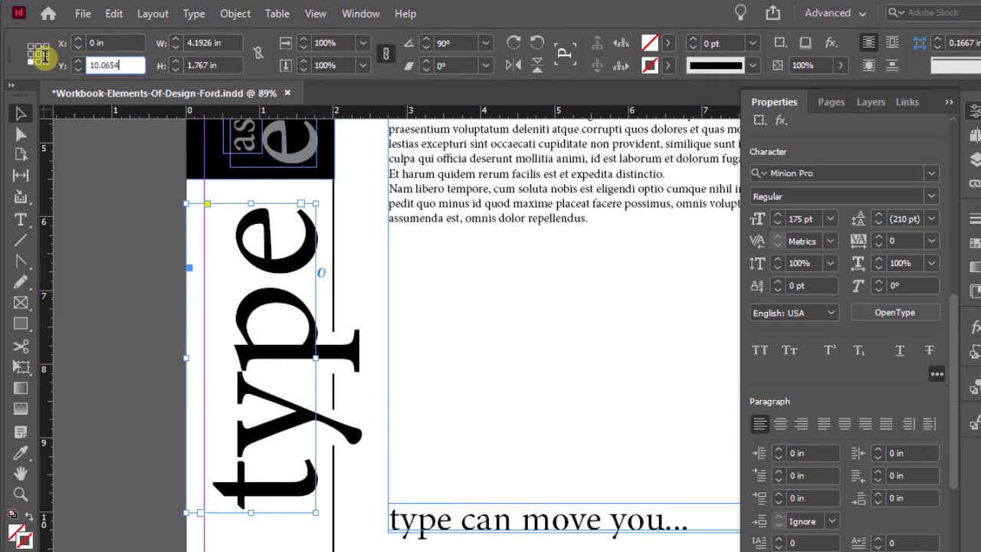
pyautogui.press('Return')
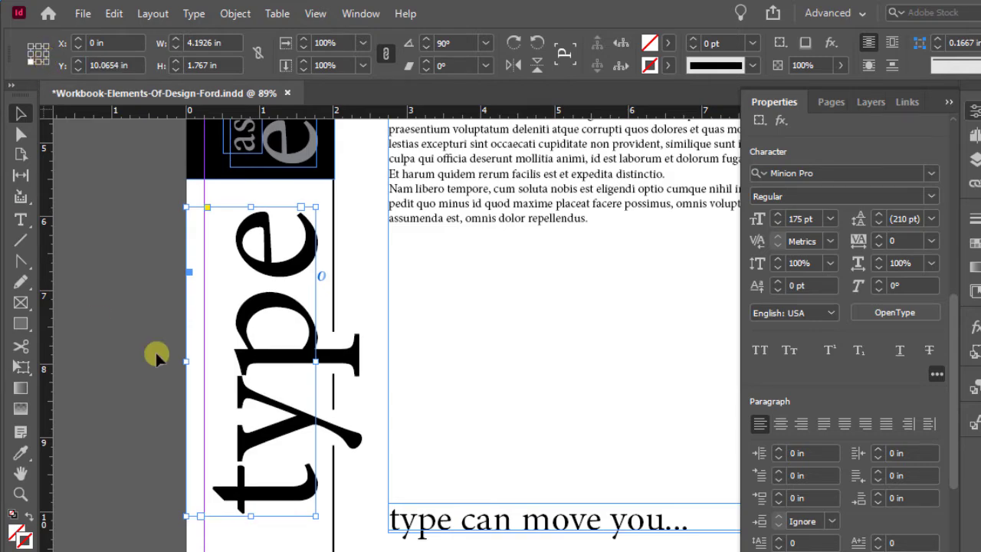
pyautogui.click(453, 371)
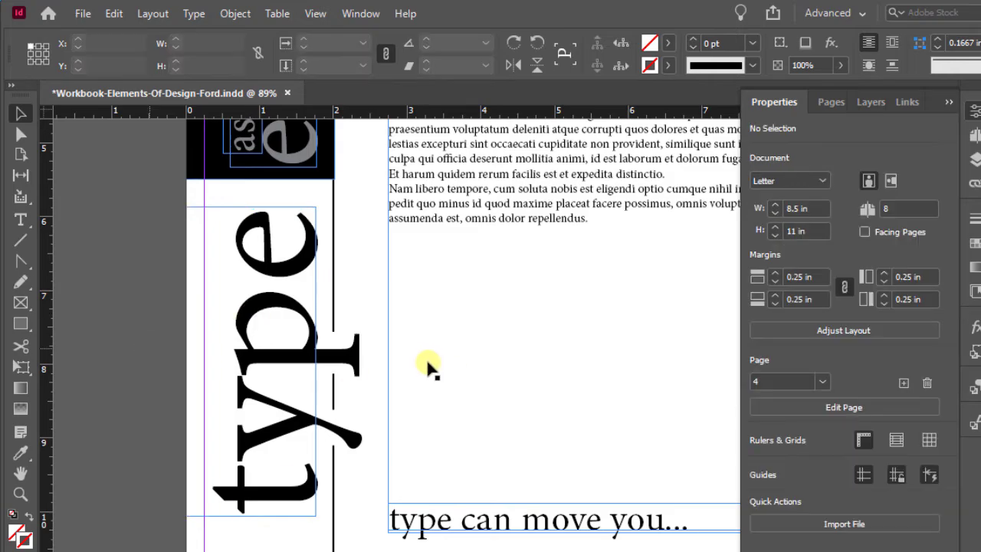
# Highlight part of the word "element" in the black block, and select its whole text frame instead
pyautogui.hotkey('ctrl', '0')
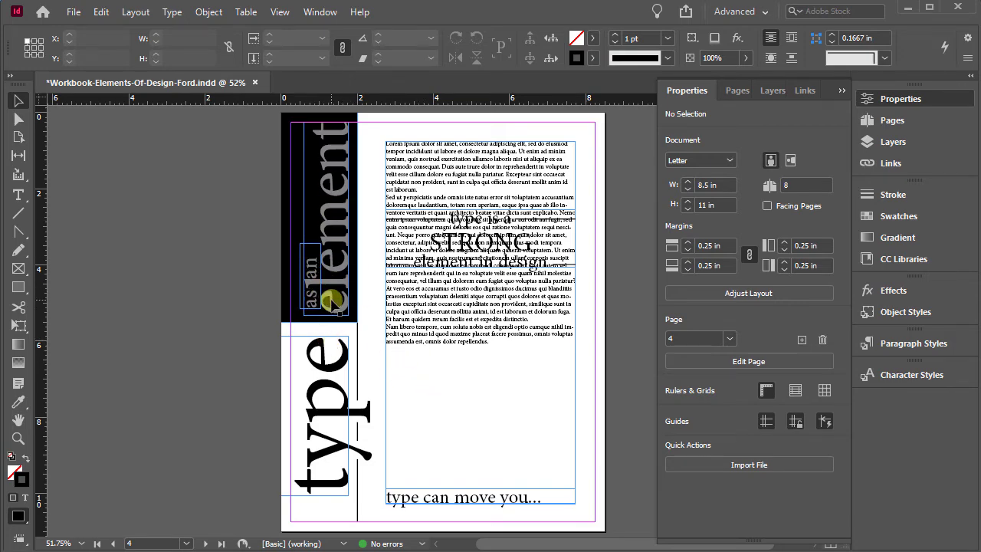
pyautogui.click(19, 438)
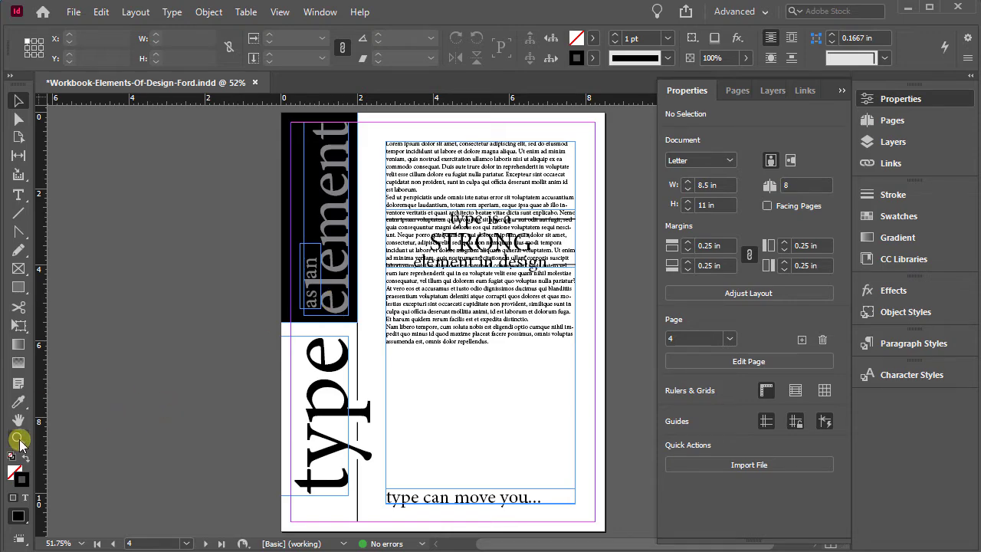
pyautogui.moveTo(340, 222); pyautogui.dragTo(605, 336)
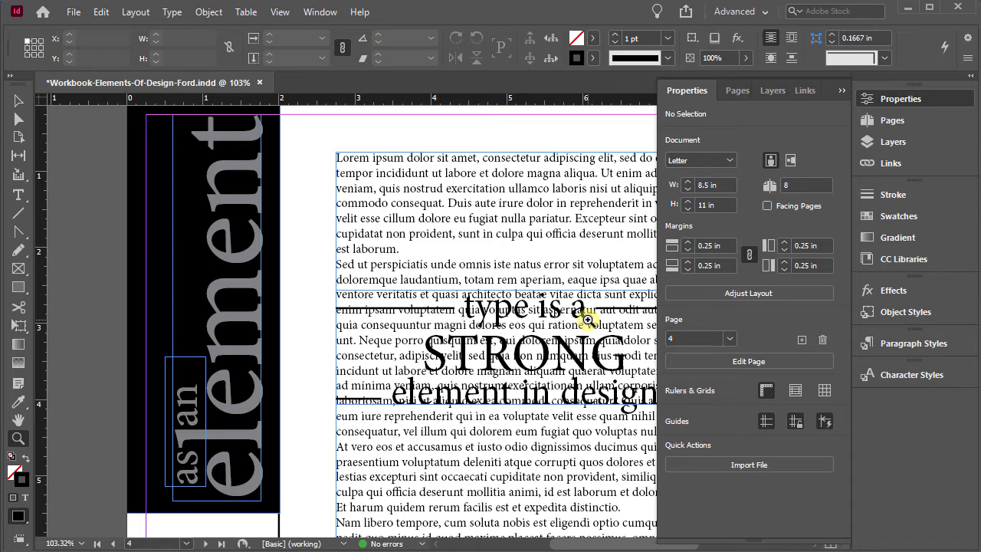
pyautogui.click(18, 196)
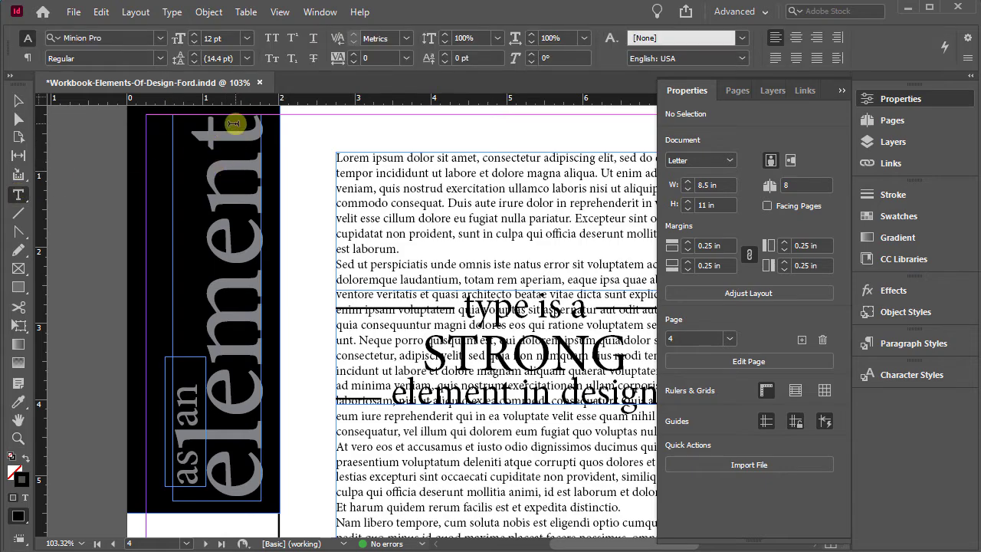
pyautogui.moveTo(234, 125); pyautogui.dragTo(238, 351)
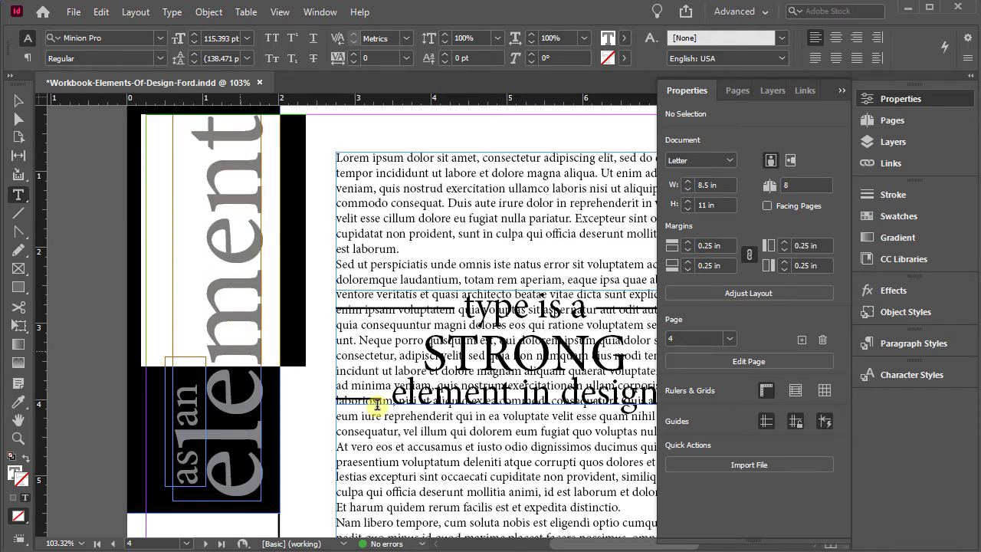
pyautogui.click(19, 102)
pyautogui.click(214, 367)
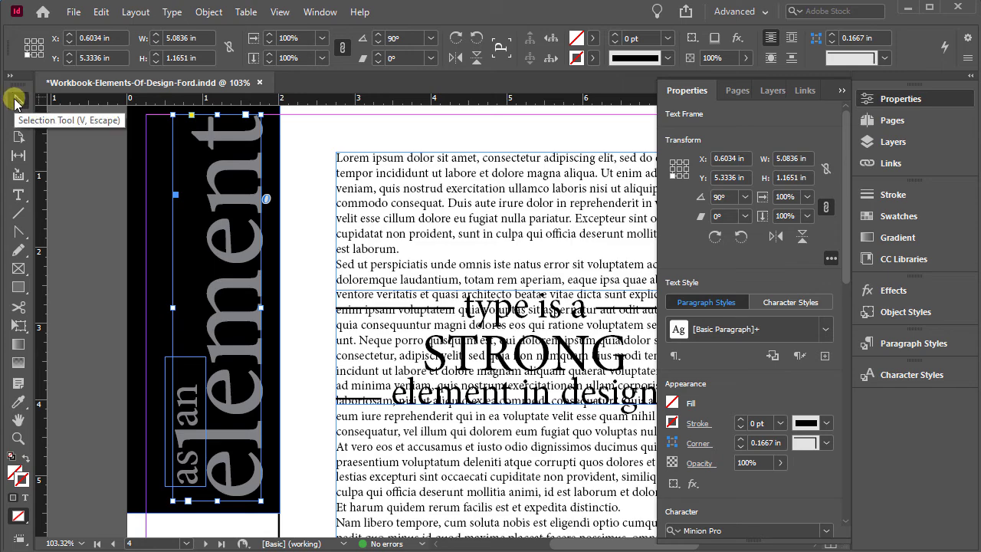
pyautogui.click(233, 201)
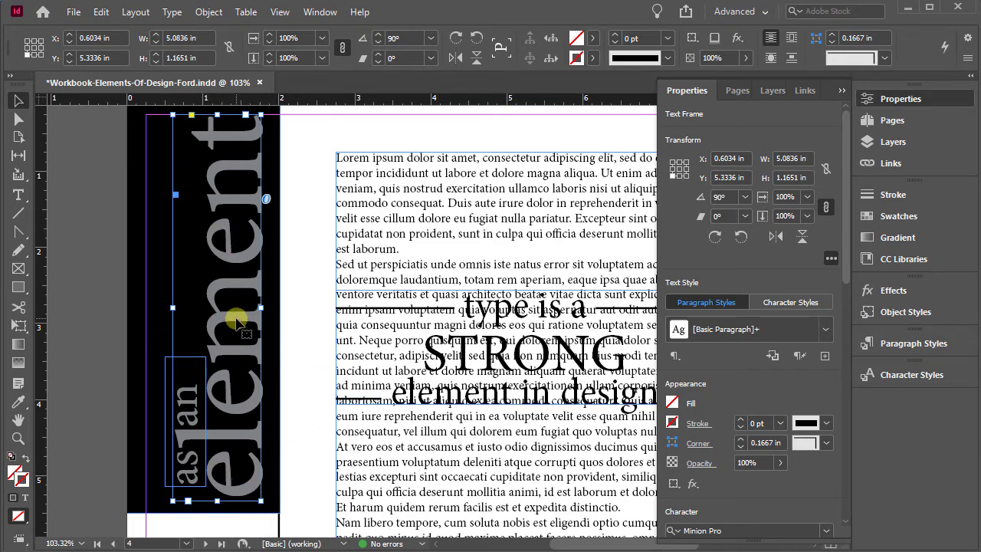
# Show the swatches and fill the container of the "element" text frame with C=100 M=0 Y=0 K=0
pyautogui.click(901, 100)
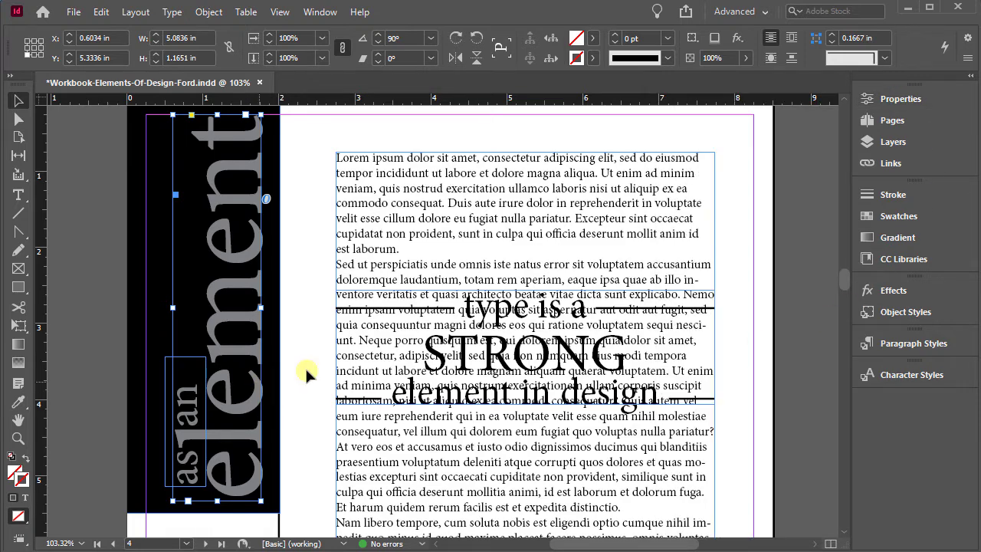
pyautogui.click(909, 218)
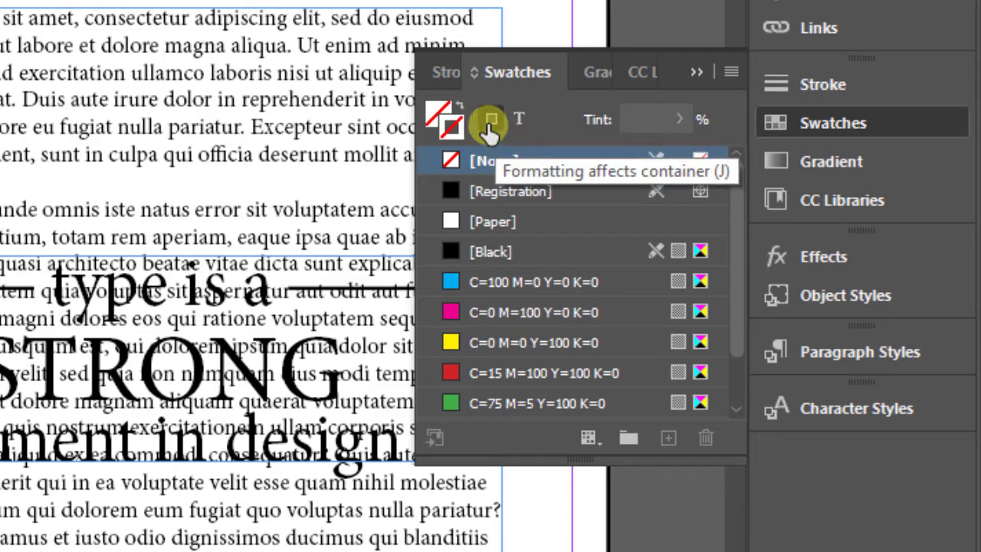
pyautogui.click(454, 127)
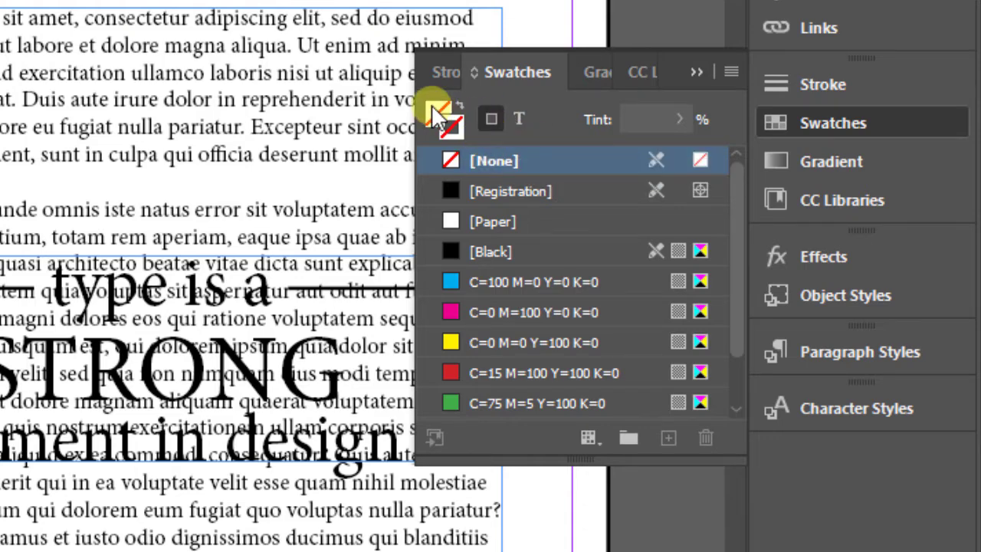
pyautogui.click(433, 110)
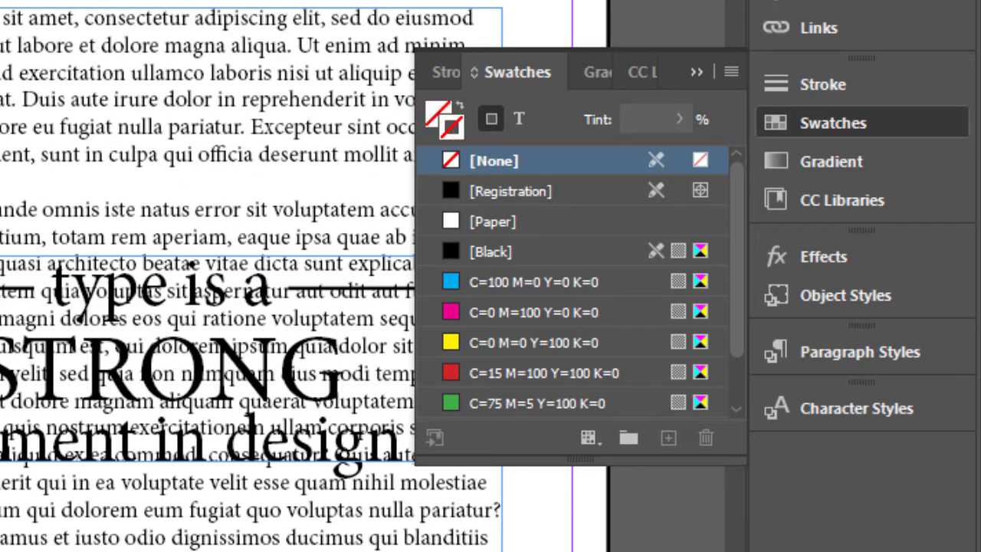
pyautogui.click(439, 114)
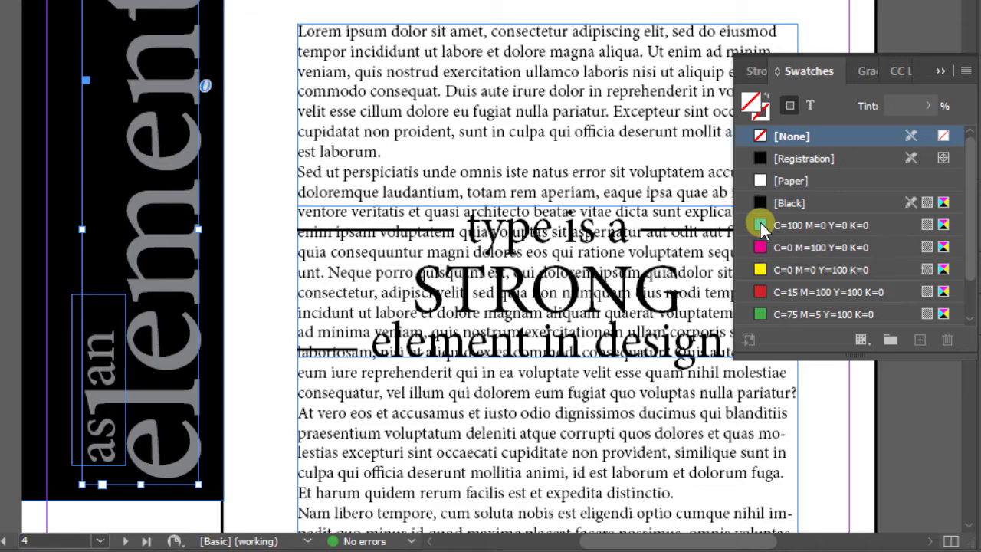
pyautogui.click(762, 225)
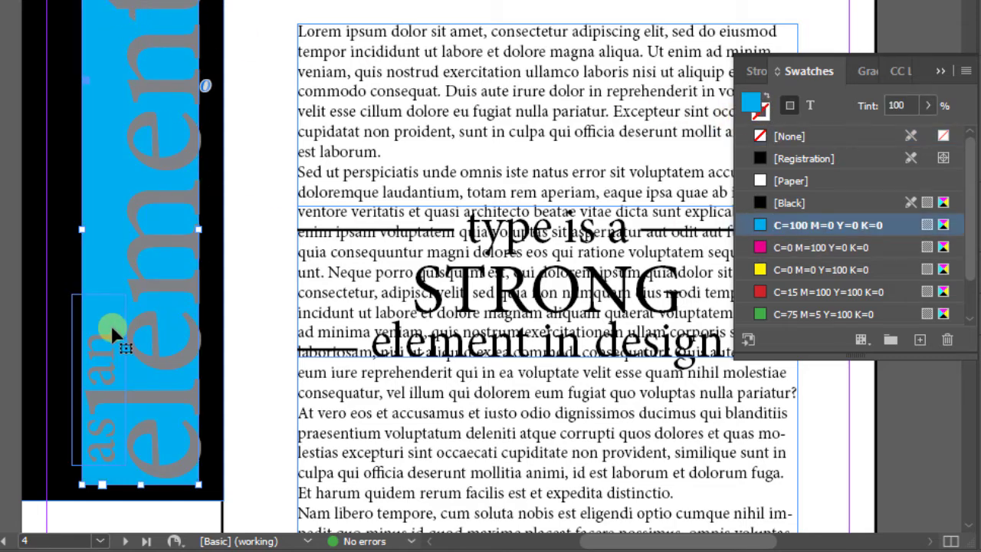
# Apply the C=100 M=0 Y=0 K=0 swatch to the "element" frame's stroke, and set that stroke back to [None]
pyautogui.click(763, 120)
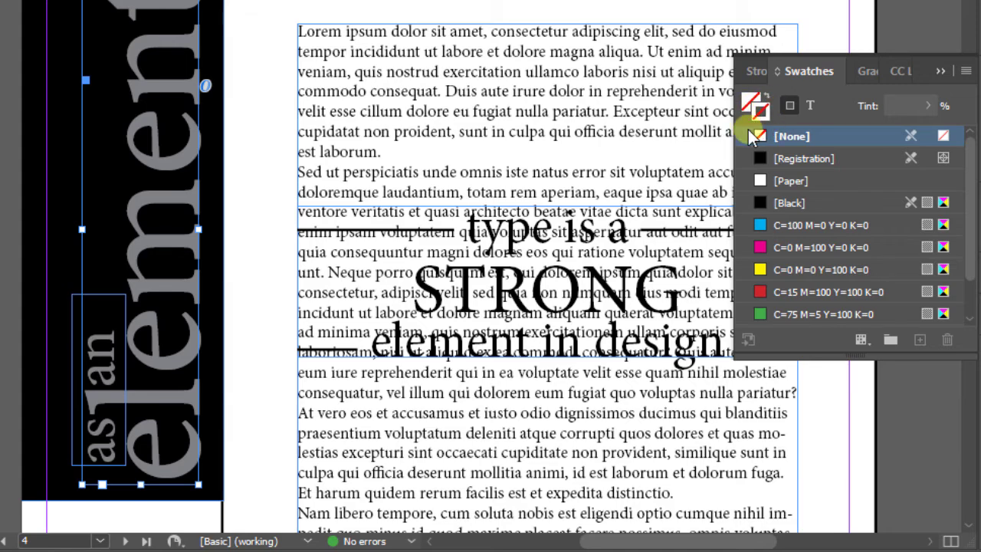
pyautogui.click(761, 226)
pyautogui.click(760, 226)
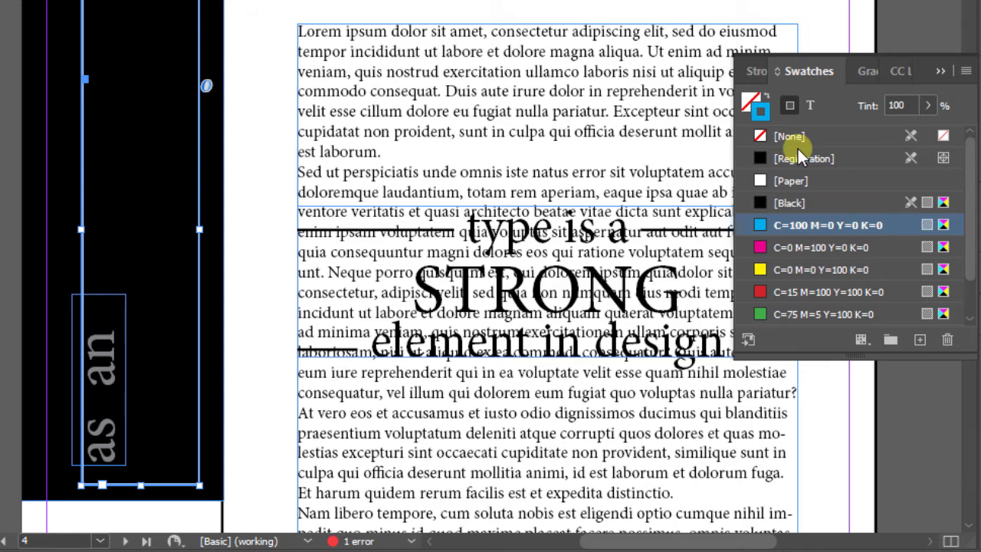
pyautogui.click(763, 135)
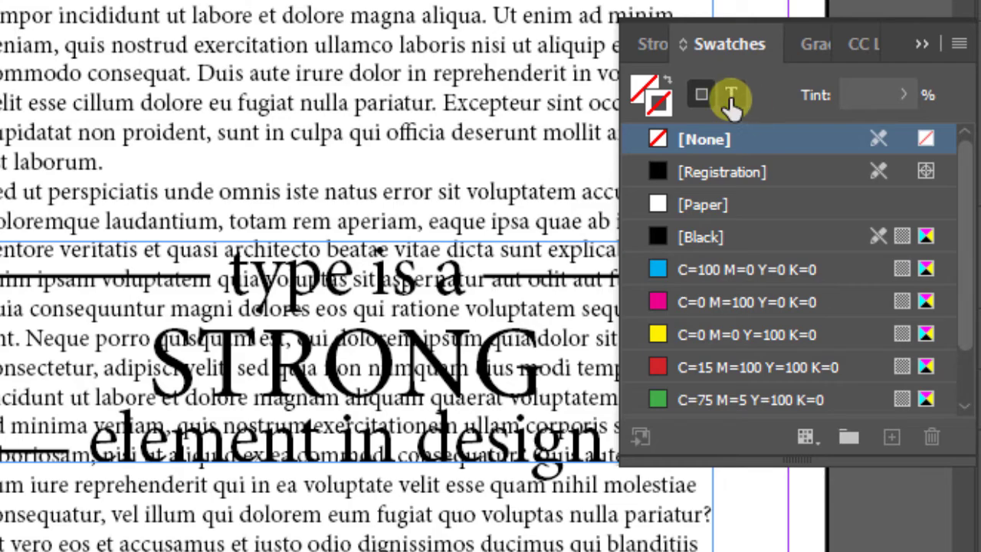
# Make formatting affect the text of the "element" frame and fill the word with the [Paper] swatch
pyautogui.click(732, 104)
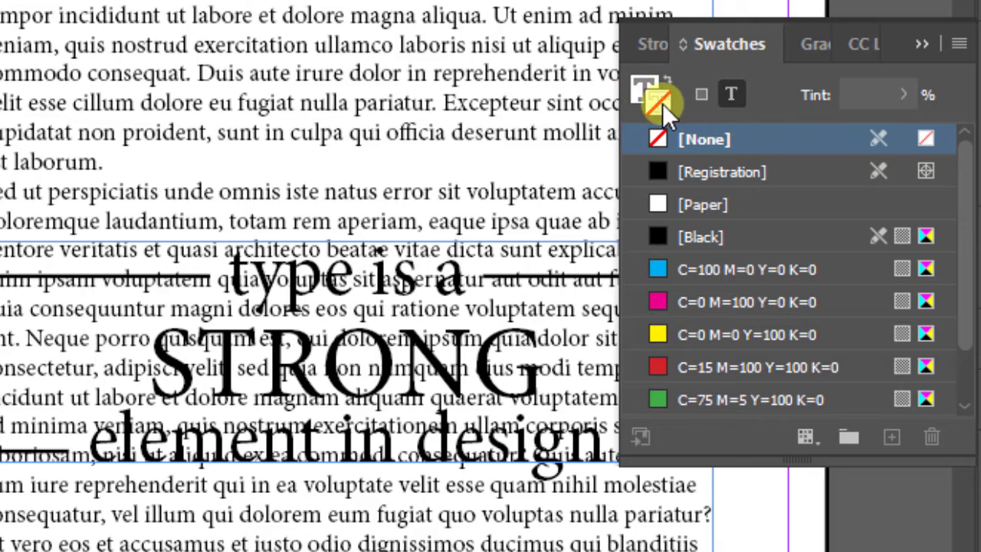
pyautogui.click(643, 89)
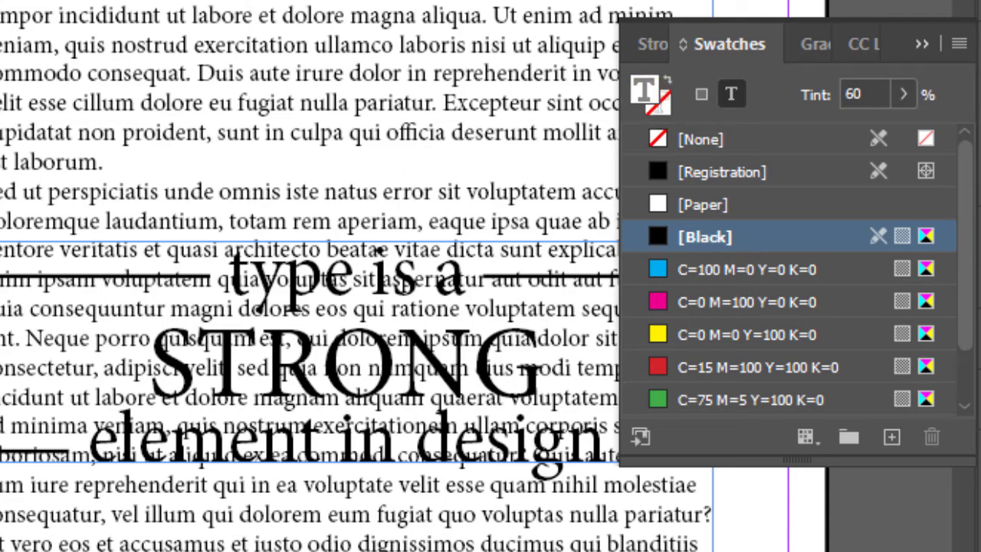
pyautogui.click(644, 122)
pyautogui.press('x')
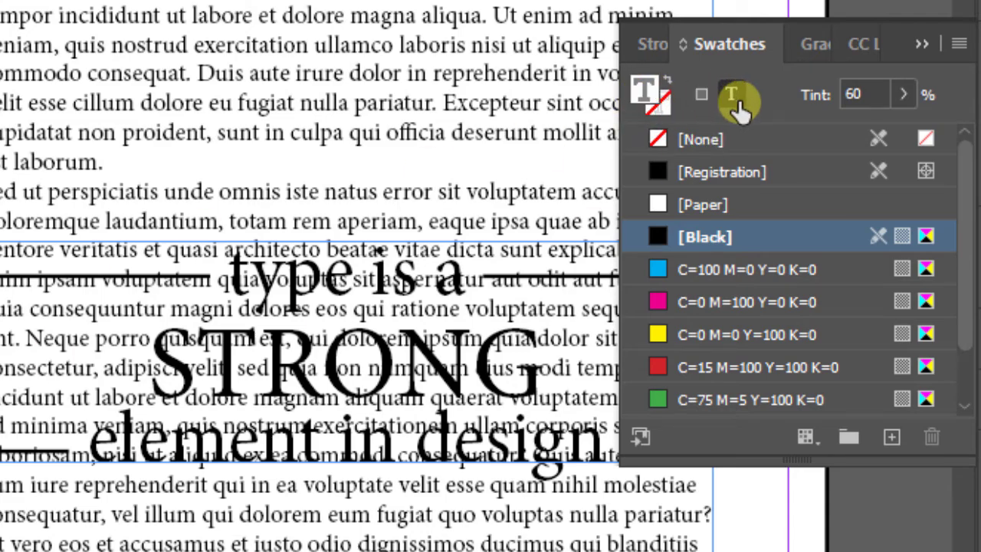
pyautogui.click(648, 96)
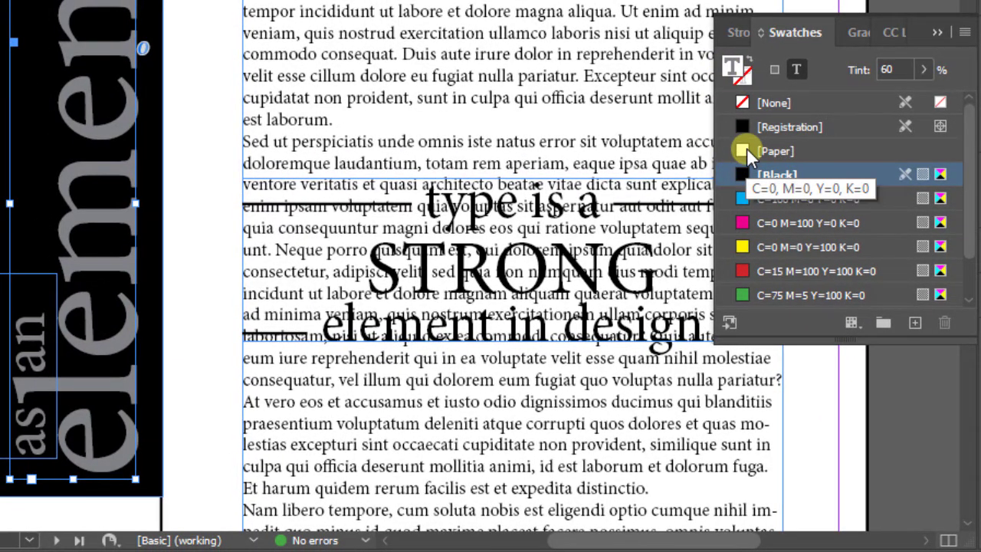
pyautogui.click(746, 148)
pyautogui.scroll(-2, 746, 149)
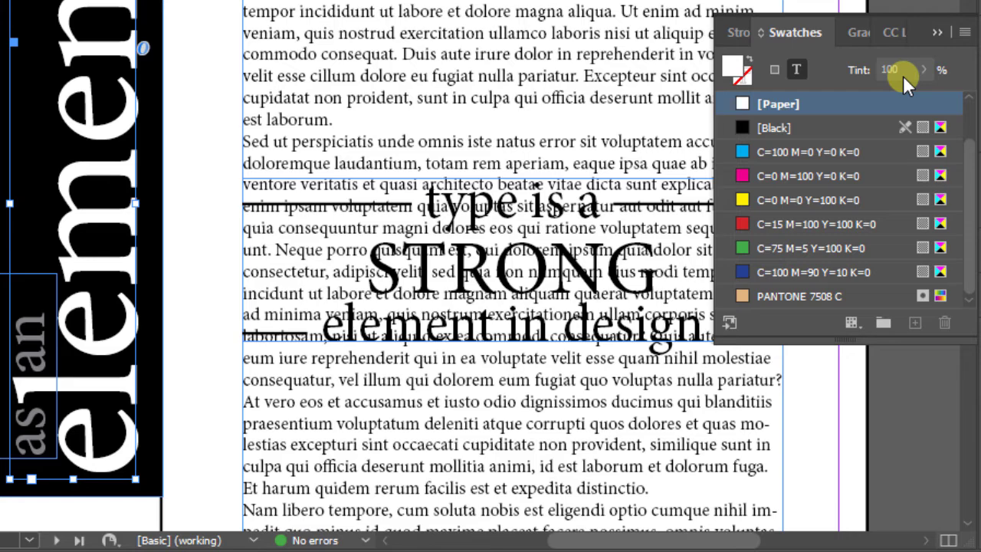
# Outline the letters of "element" with a C=0 M=100 Y=0 K=0 stroke
pyautogui.click(747, 83)
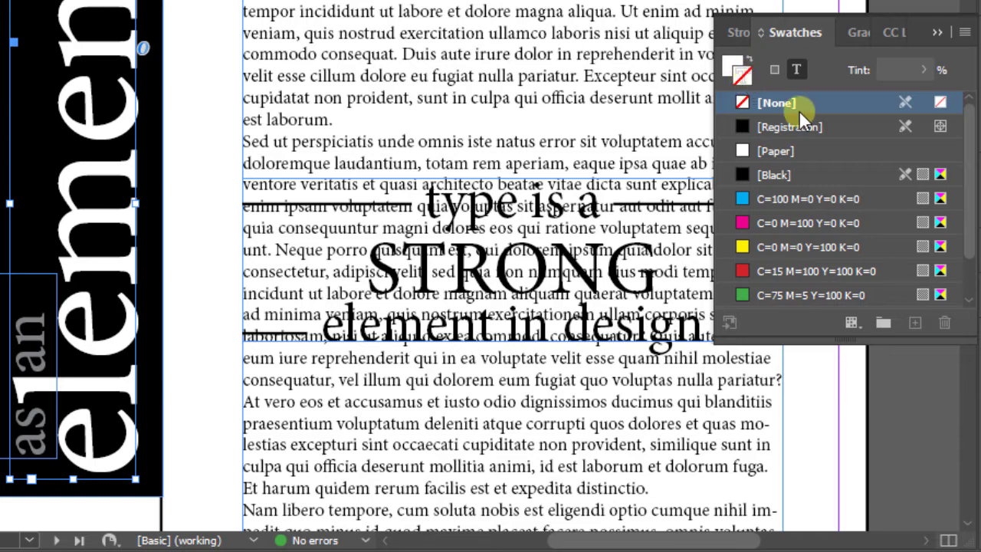
pyautogui.click(748, 173)
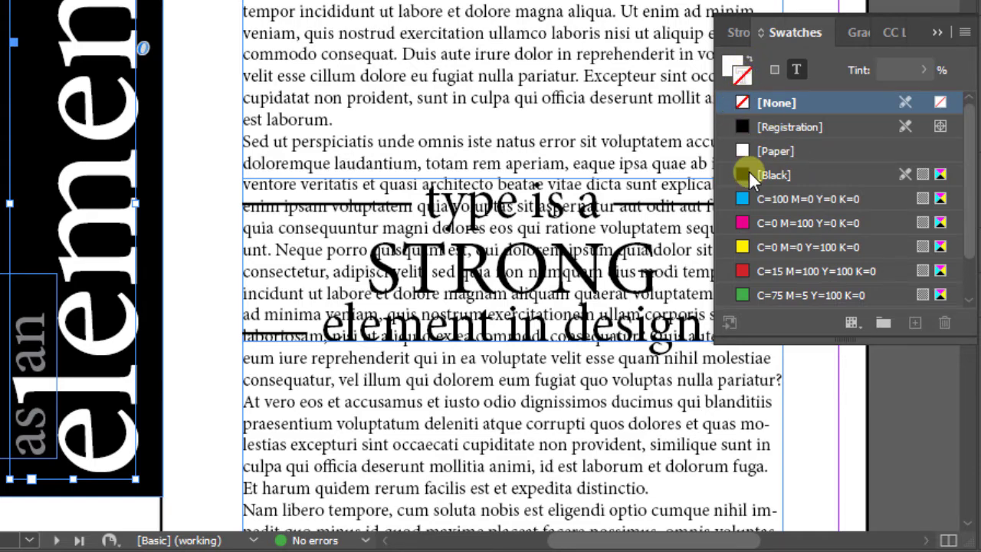
pyautogui.click(743, 221)
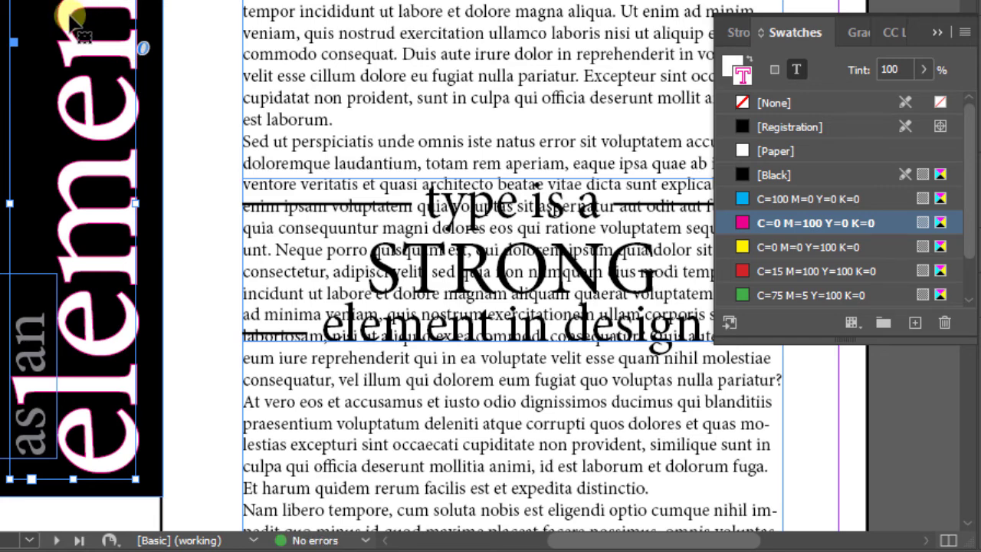
# Remove the magenta outline from the letters of "element" by applying the [None] swatch to the text stroke
pyautogui.click(745, 103)
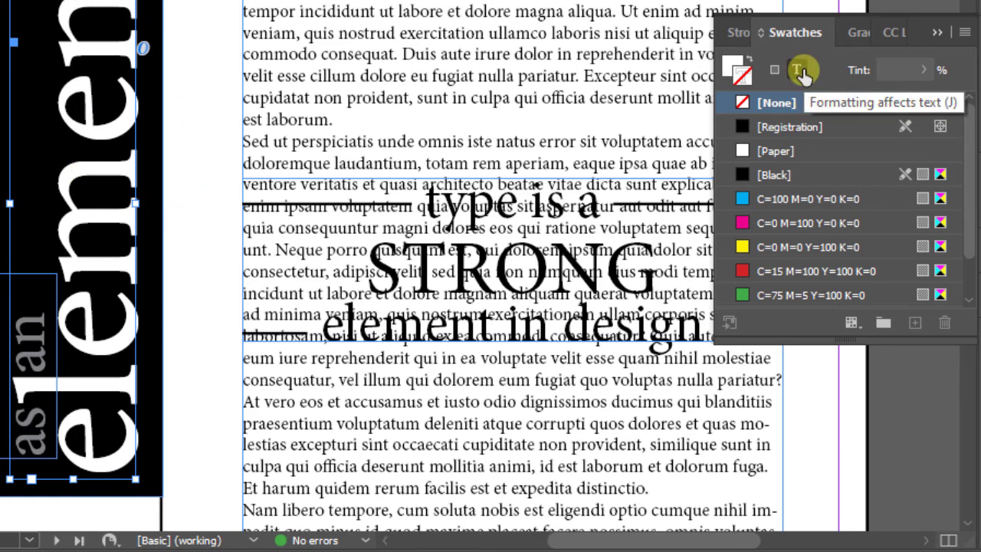
pyautogui.click(732, 69)
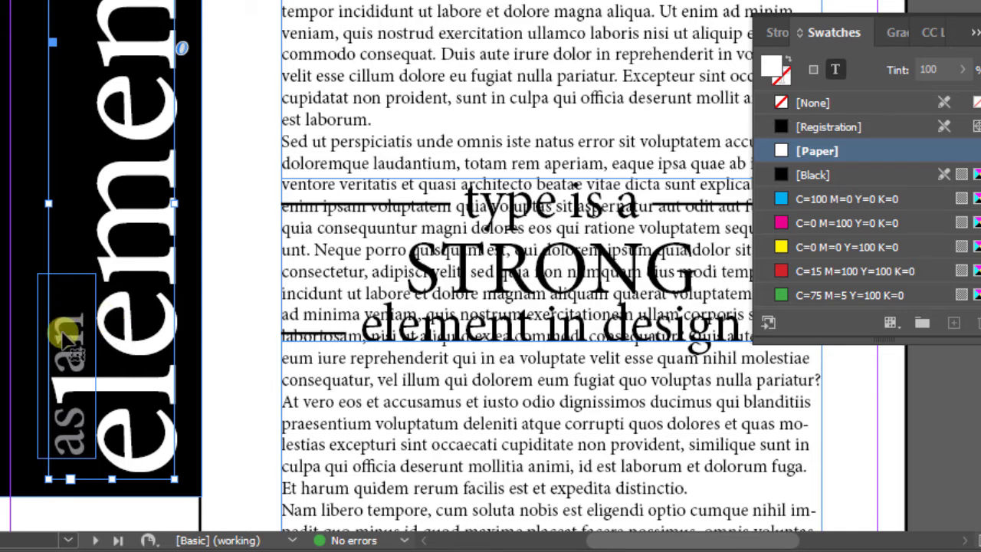
# Fill the rotated words "as an" with the [Paper] swatch, formatting the text instead of its frame, and deselect the frame
pyautogui.click(36, 413)
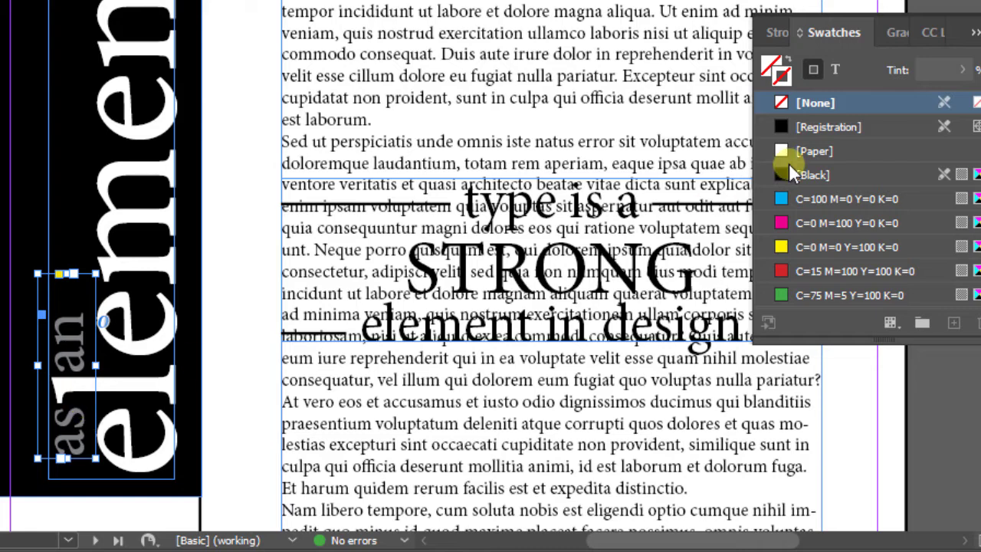
pyautogui.click(836, 72)
pyautogui.click(771, 65)
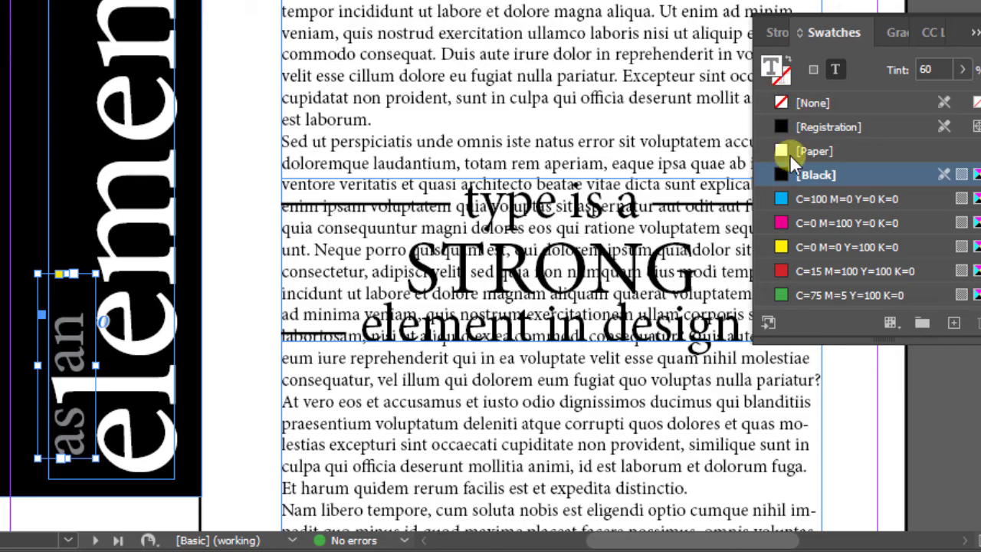
pyautogui.click(784, 152)
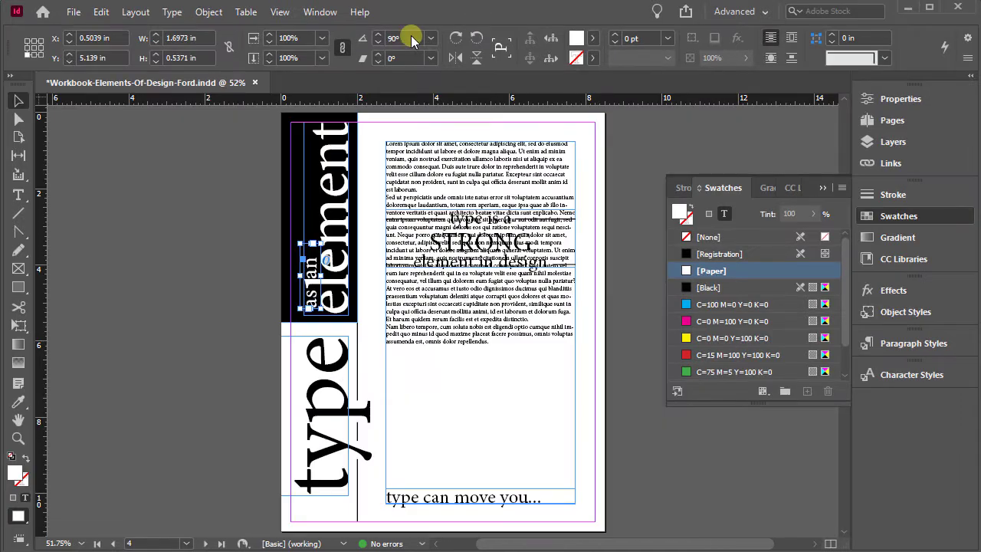
pyautogui.click(230, 318)
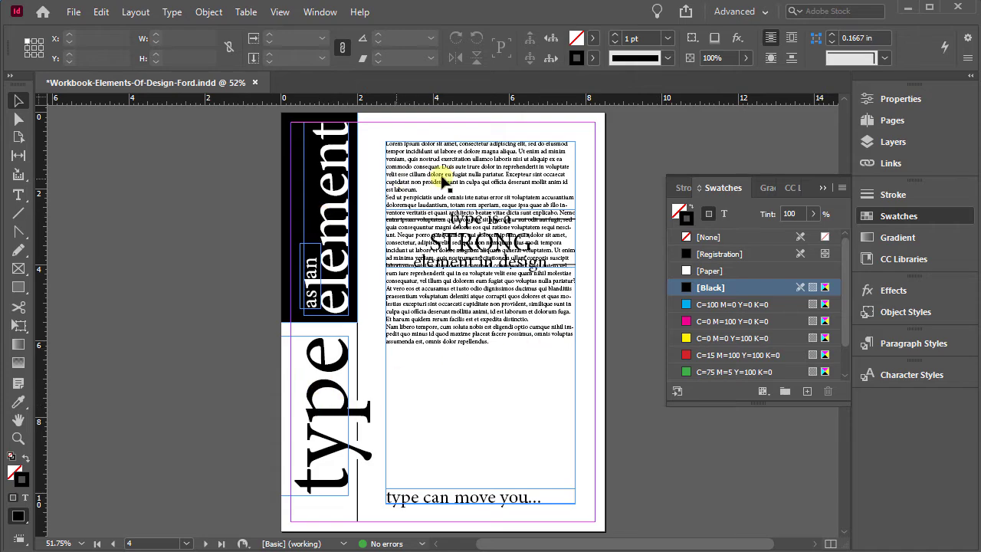
# Select the Lorem ipsum body text frame and show its character properties
pyautogui.click(18, 439)
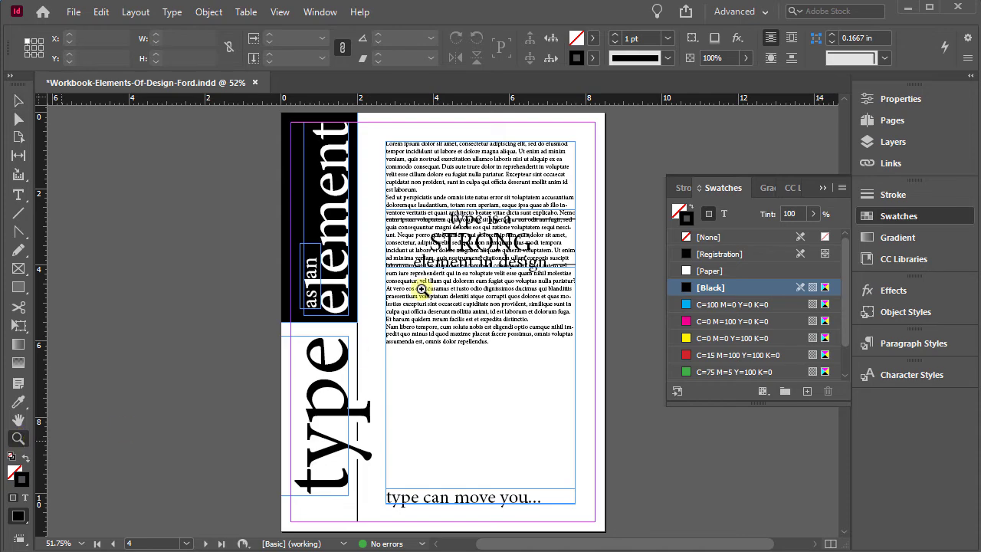
pyautogui.moveTo(378, 142); pyautogui.dragTo(580, 379)
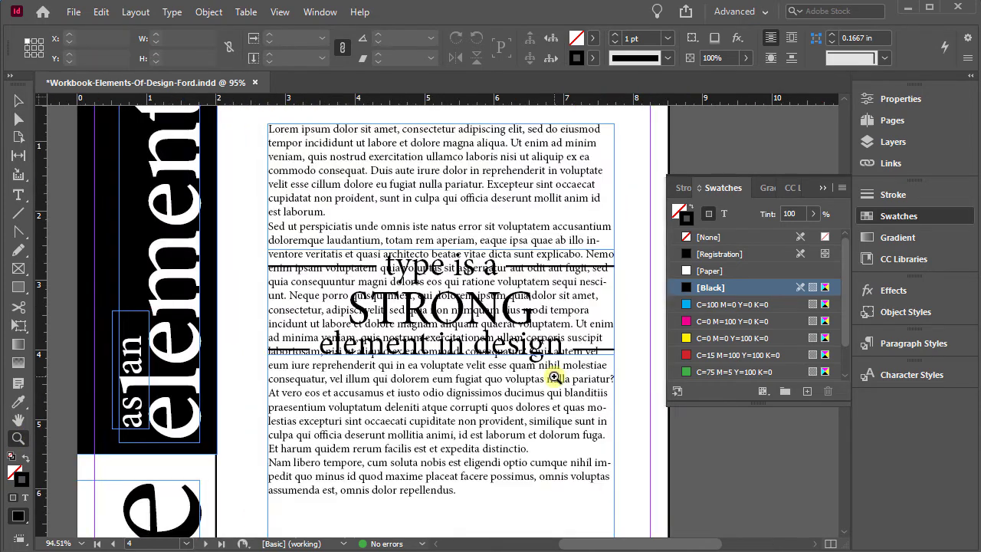
pyautogui.click(17, 100)
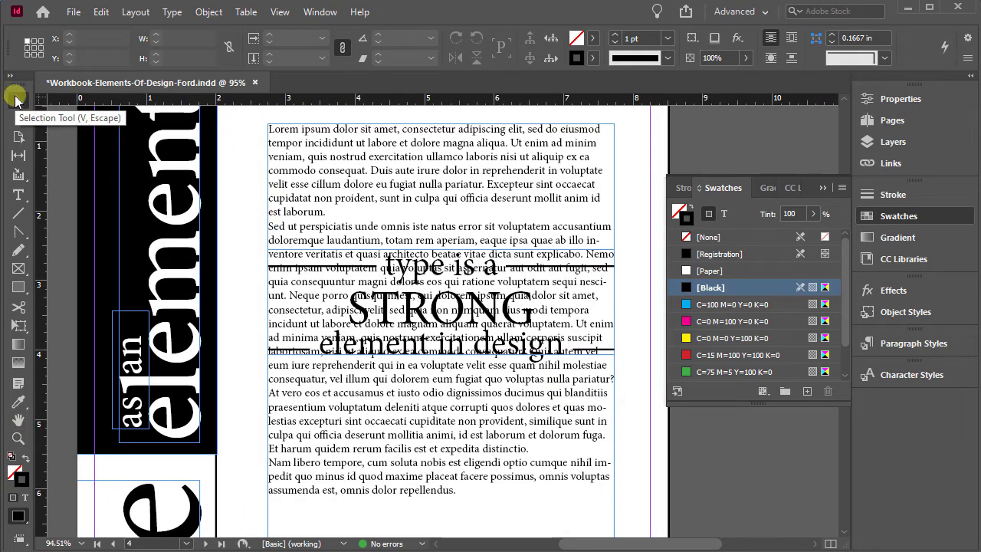
pyautogui.click(338, 148)
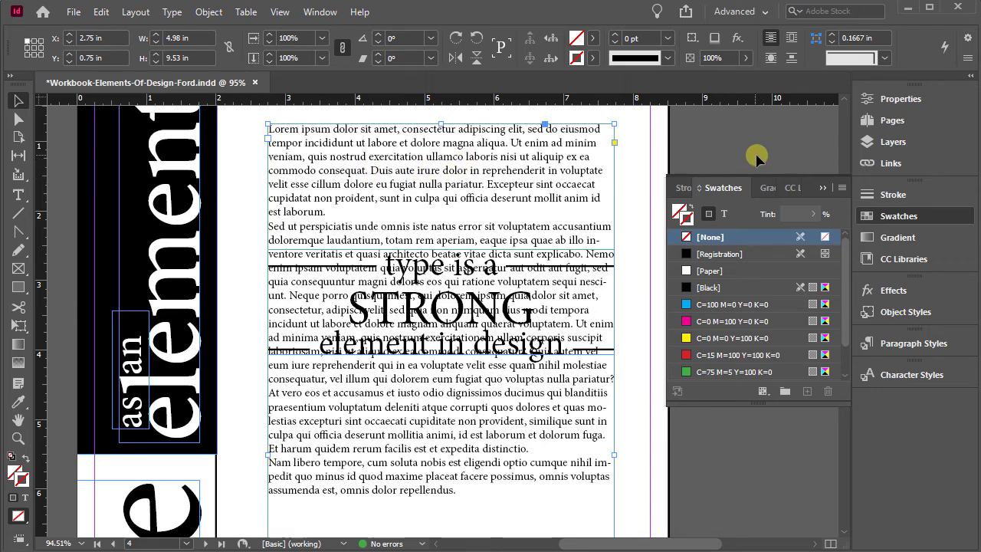
pyautogui.click(900, 99)
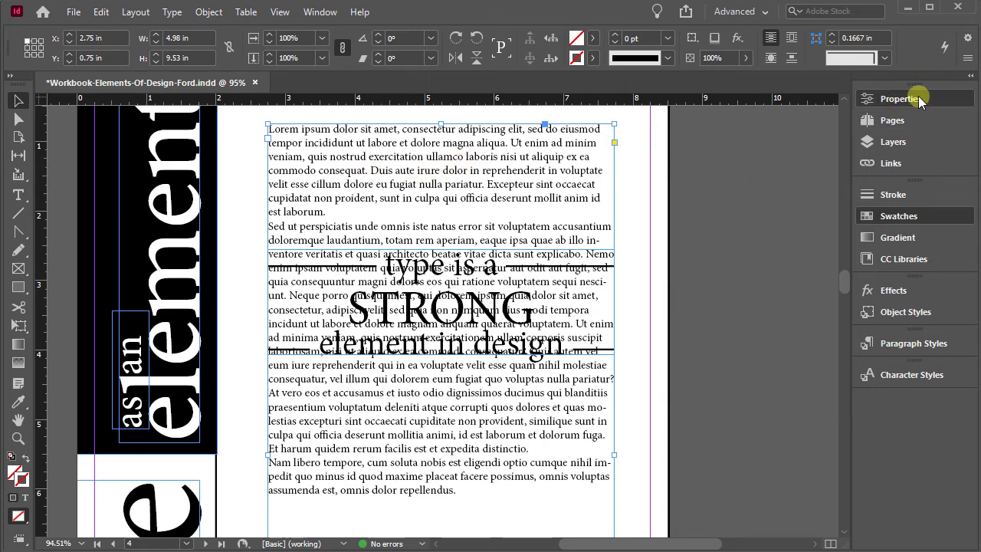
pyautogui.click(900, 101)
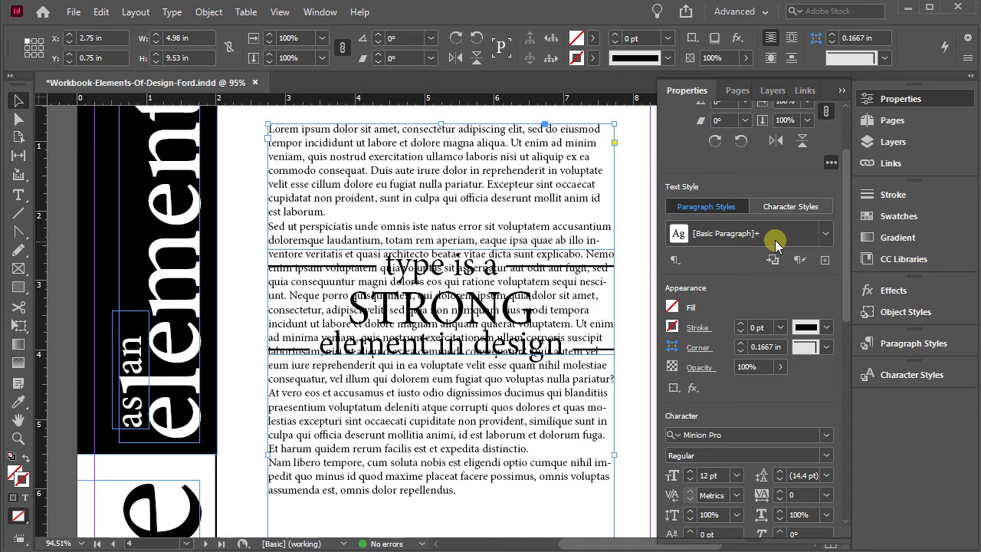
pyautogui.moveTo(844, 164); pyautogui.dragTo(836, 256)
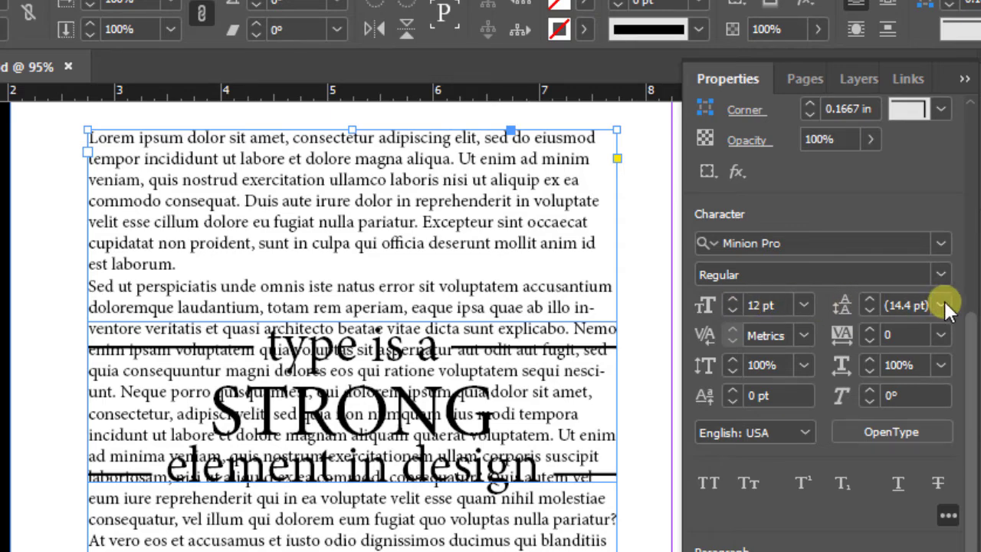
# Set the leading of the body text to 16 pt
pyautogui.doubleClick(904, 304)
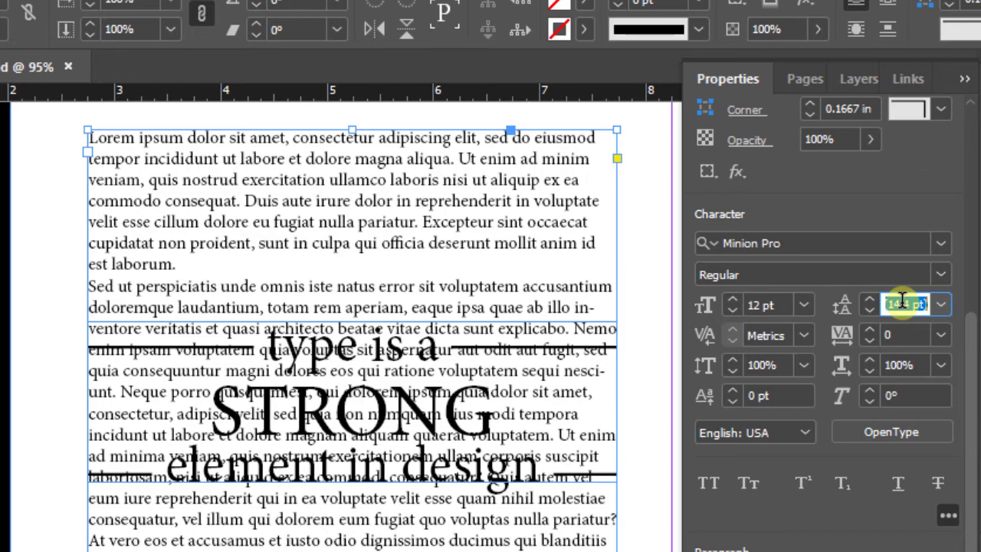
pyautogui.write('16')
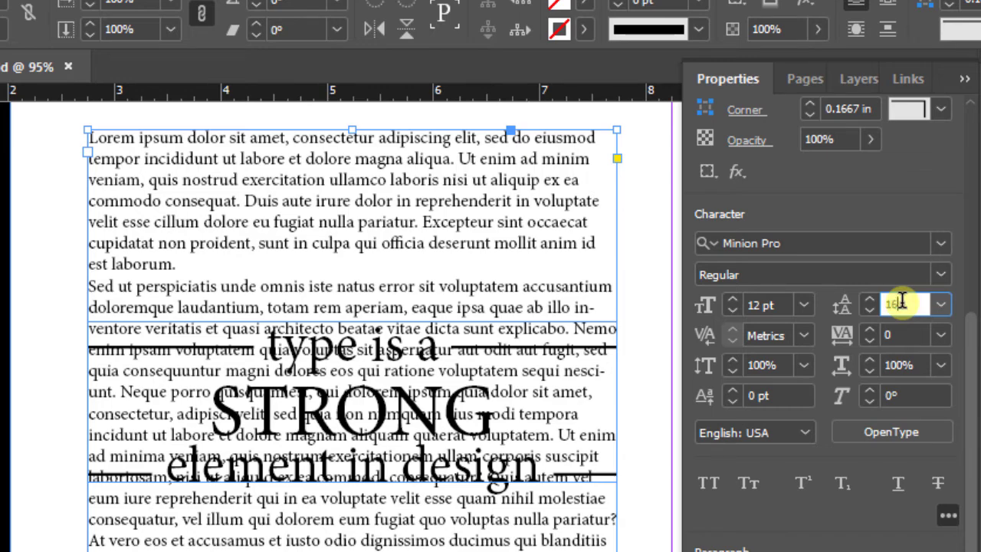
pyautogui.press('Return')
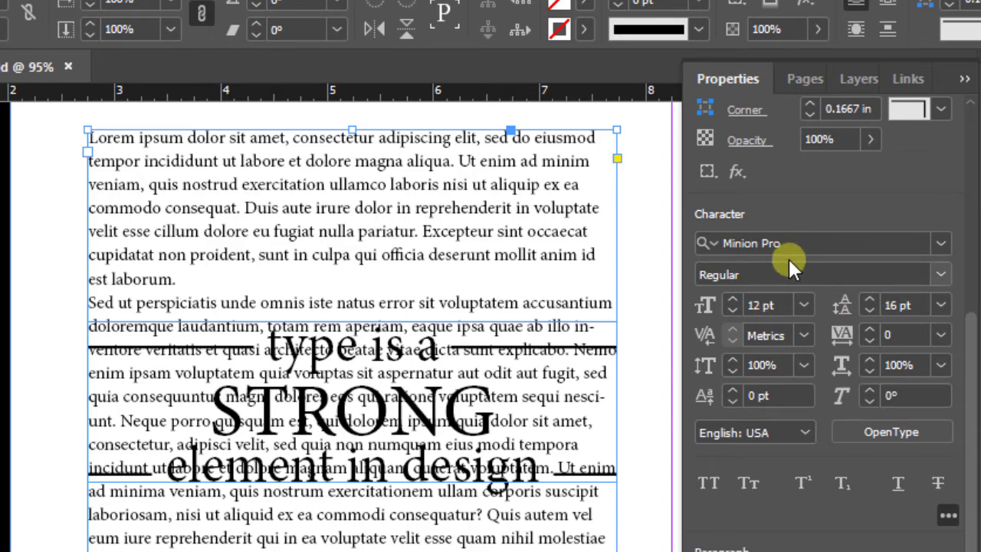
# Set the leading of the body text to 18 pt and check how the lines spread down the frame
pyautogui.moveTo(913, 304); pyautogui.dragTo(882, 304)
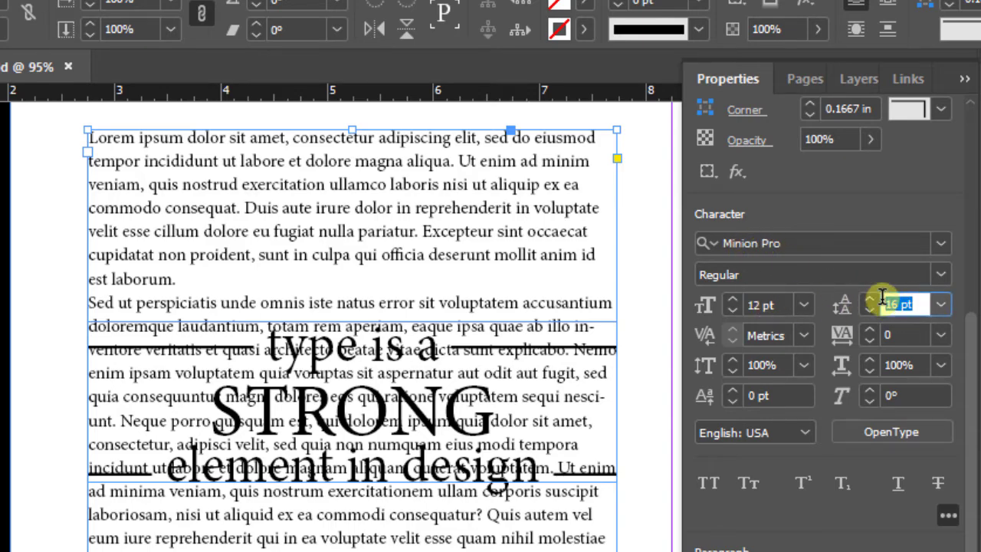
pyautogui.write('18')
pyautogui.press('Return')
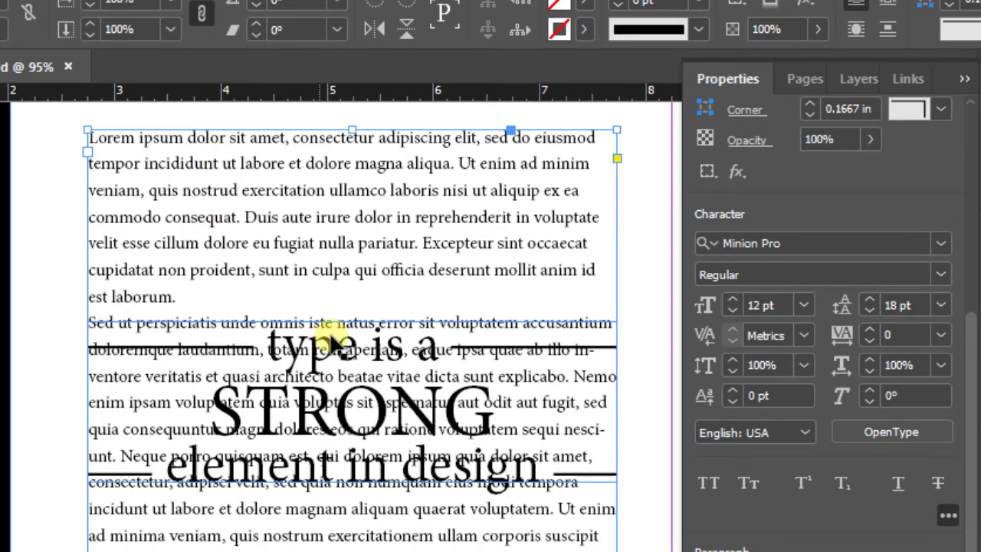
pyautogui.scroll(-1, 617, 348)
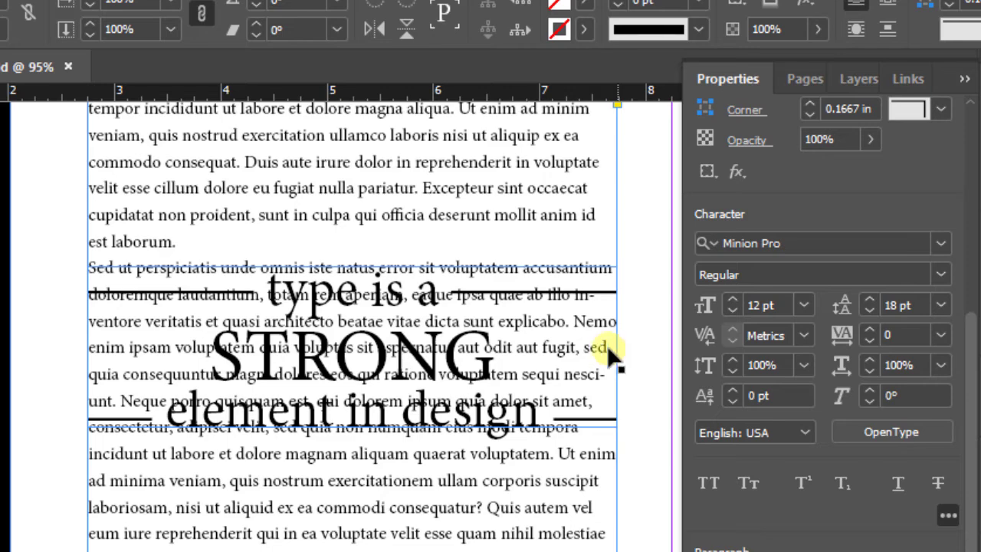
pyautogui.scroll(1, 608, 350)
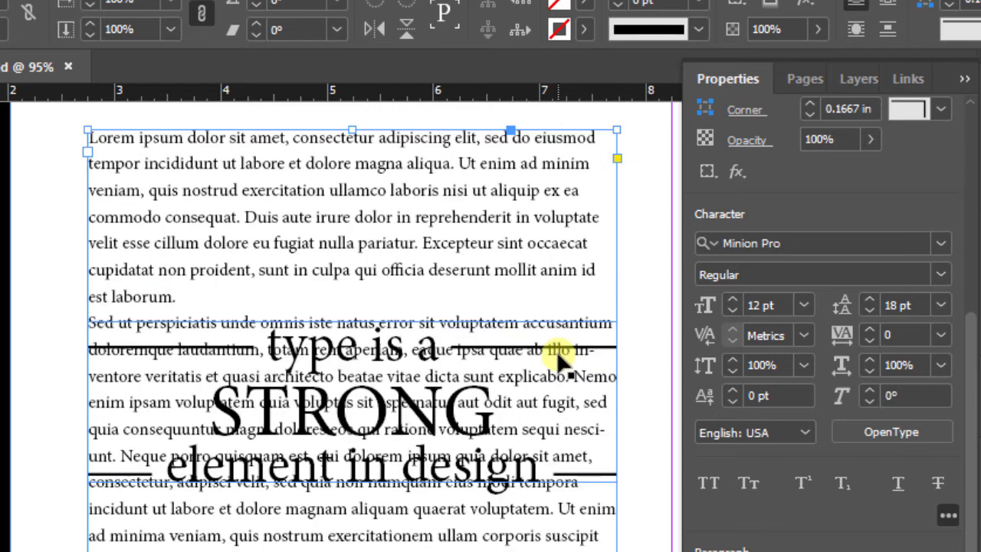
# Try a leading of 30 pt on the body text, and set it back to 18 pt
pyautogui.click(911, 304)
pyautogui.doubleClick(911, 298)
pyautogui.write('30')
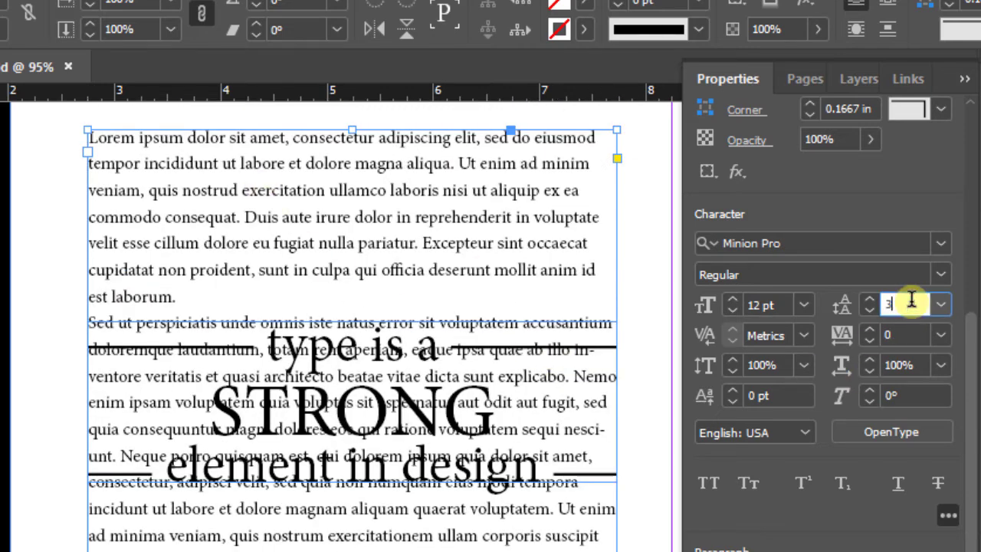
pyautogui.press('Return')
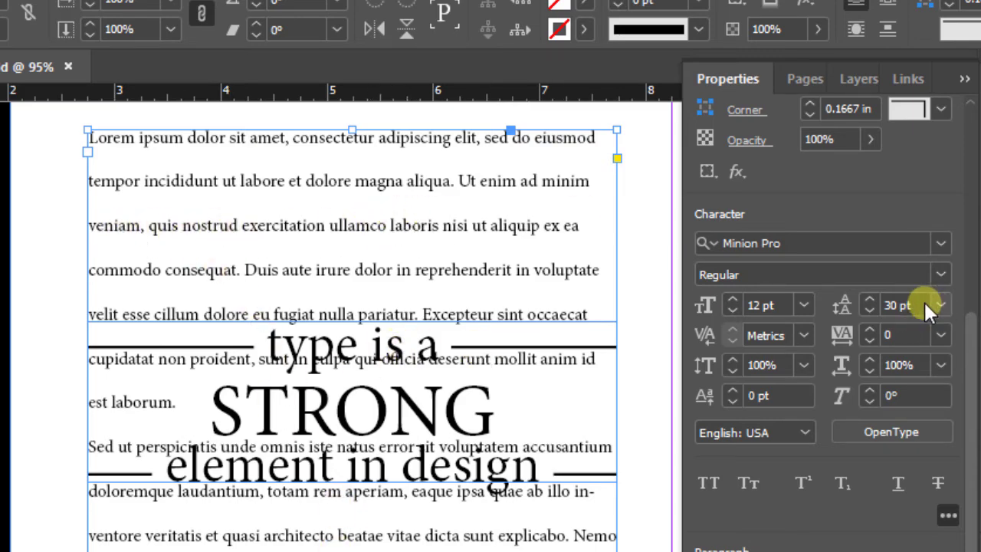
pyautogui.moveTo(919, 304); pyautogui.dragTo(884, 303)
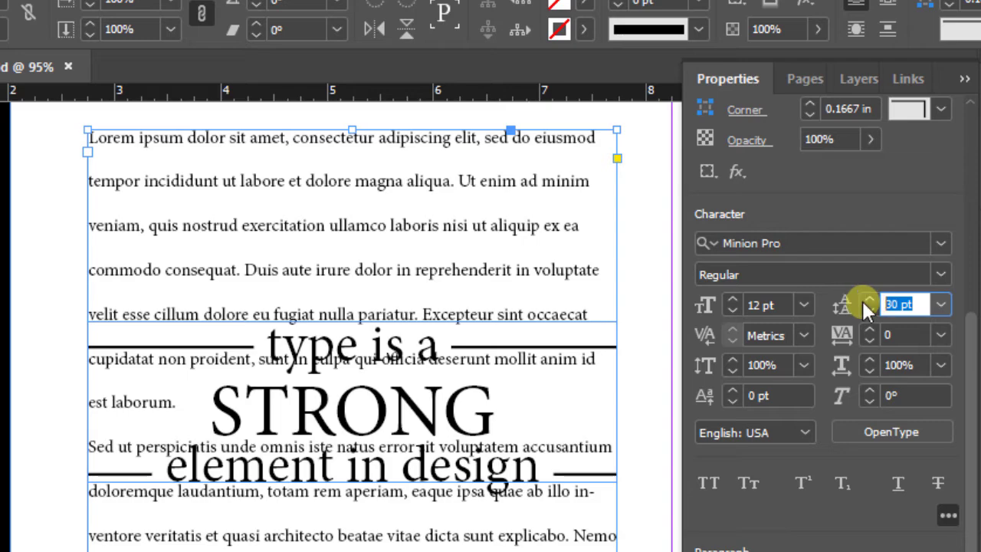
pyautogui.write('18')
pyautogui.press('Return')
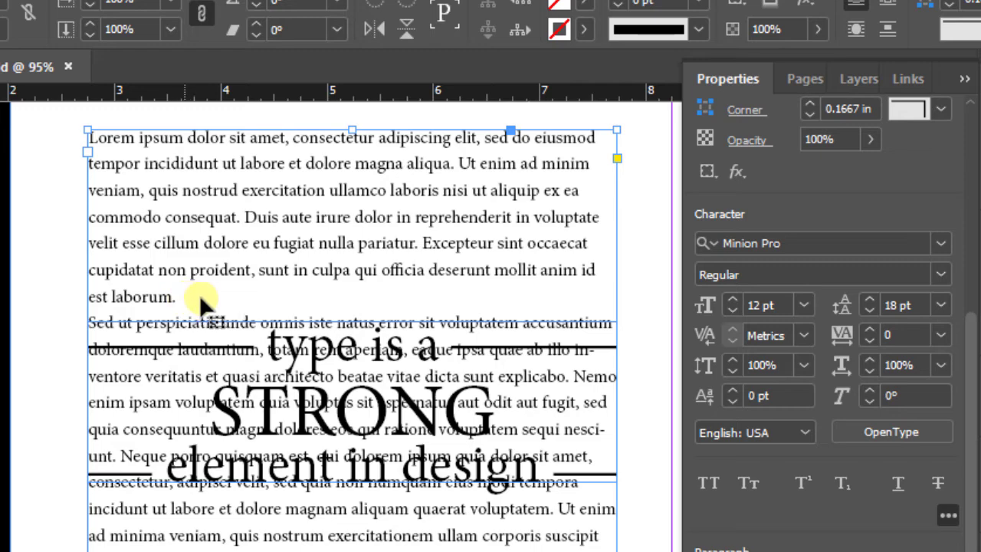
# Set the space after each paragraph of the body text to 0.125 in
pyautogui.scroll(-2, 148, 303)
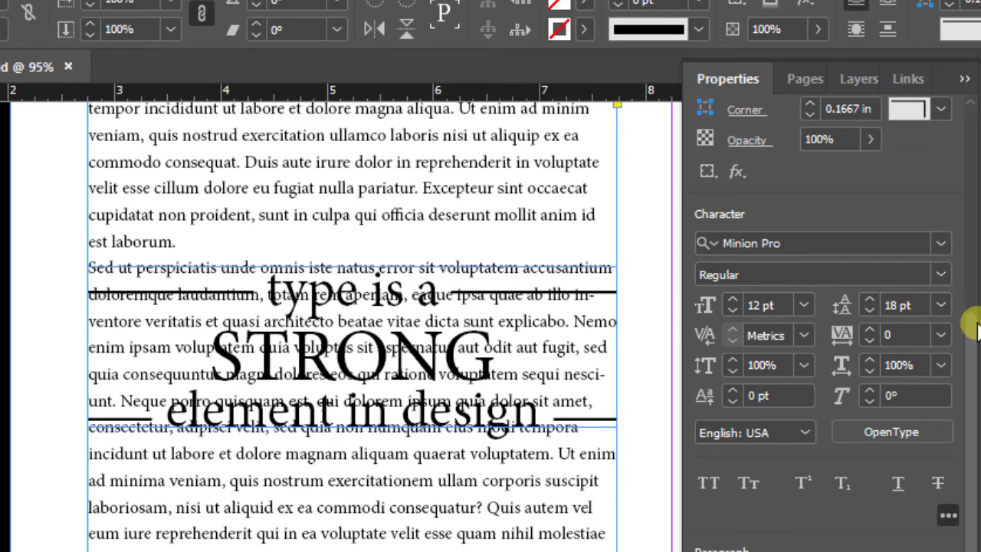
pyautogui.press('Escape')
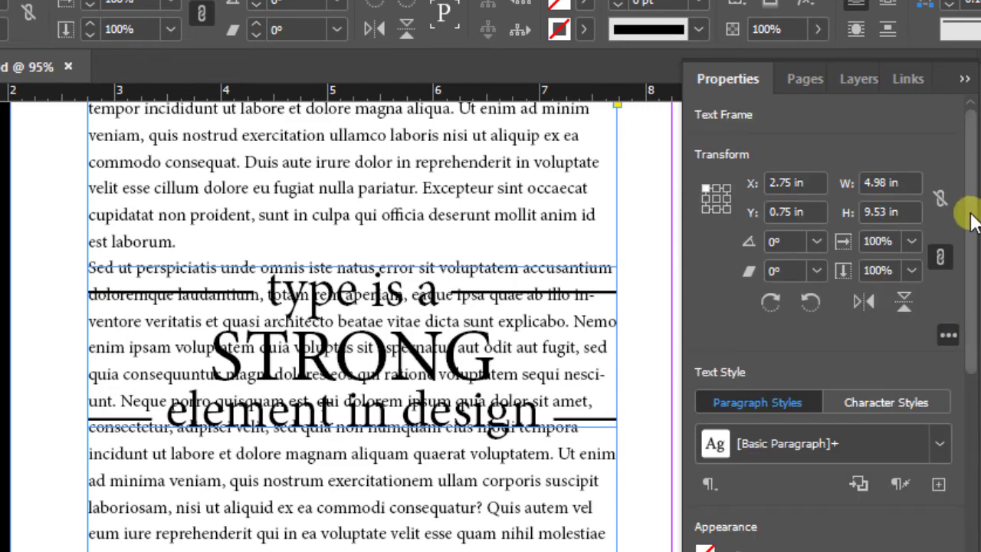
pyautogui.moveTo(970, 197); pyautogui.dragTo(973, 454)
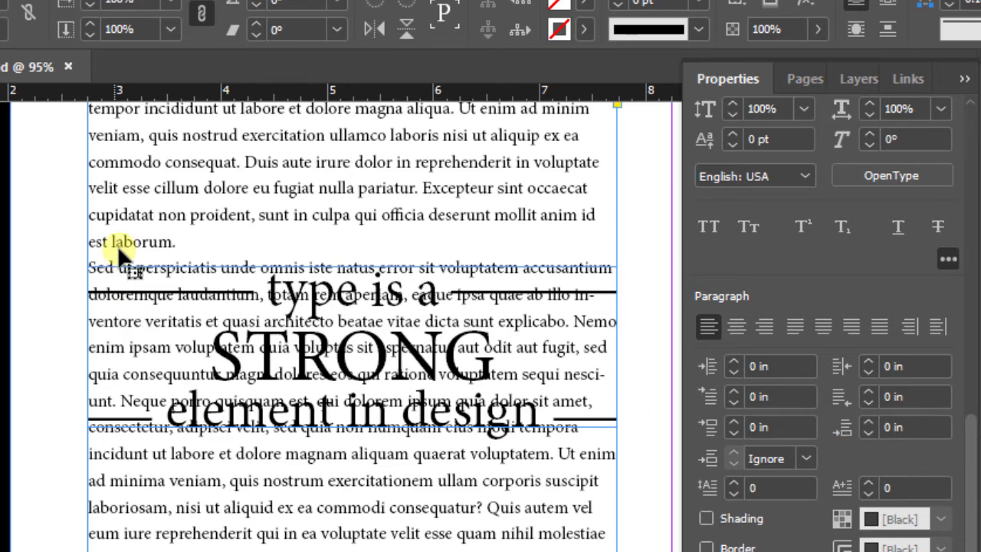
pyautogui.click(916, 428)
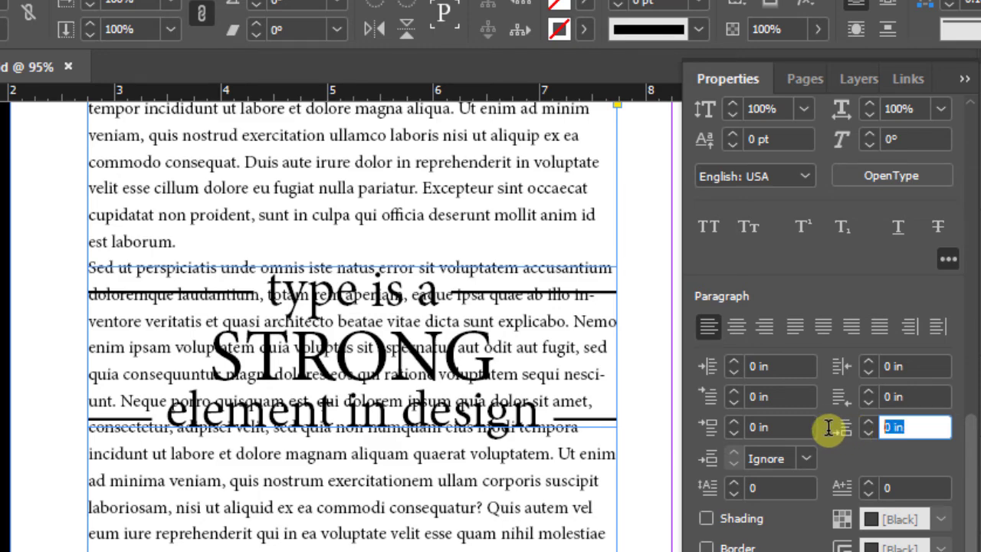
pyautogui.write('.125')
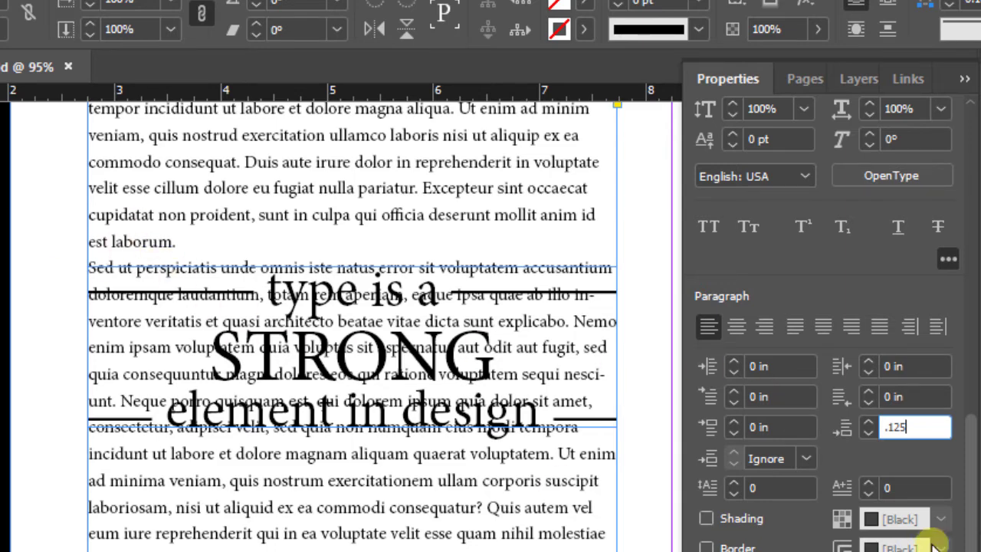
pyautogui.press('Return')
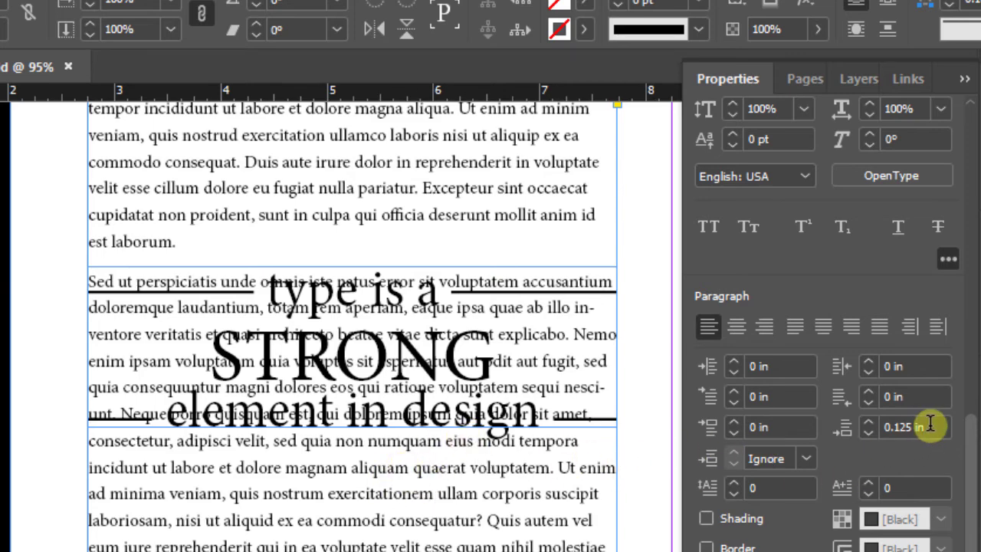
# Try a space after of 0.25 in on the body paragraphs, and return it to 0.125 in
pyautogui.moveTo(933, 424); pyautogui.dragTo(849, 423)
pyautogui.write('.25')
pyautogui.press('Return')
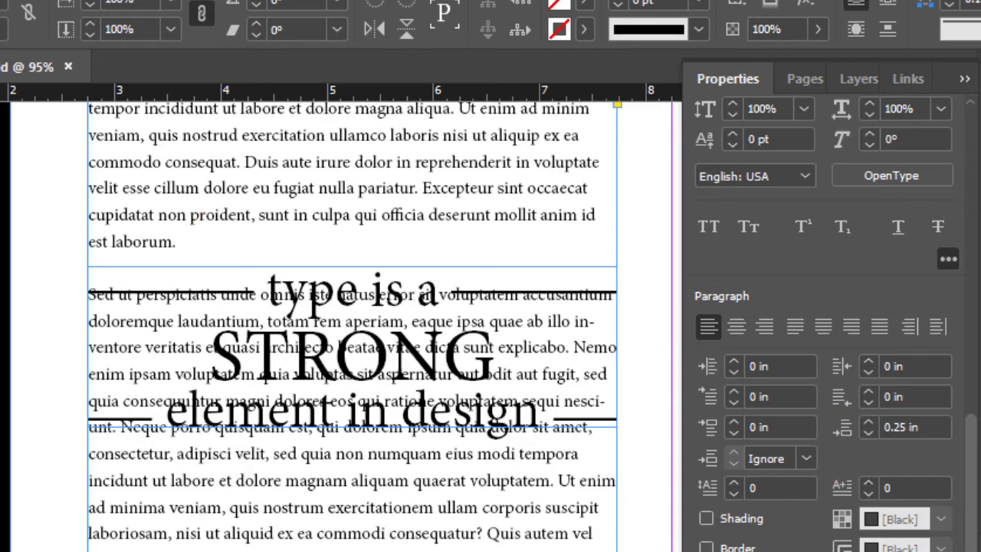
pyautogui.moveTo(923, 421); pyautogui.dragTo(826, 420)
pyautogui.write('.125')
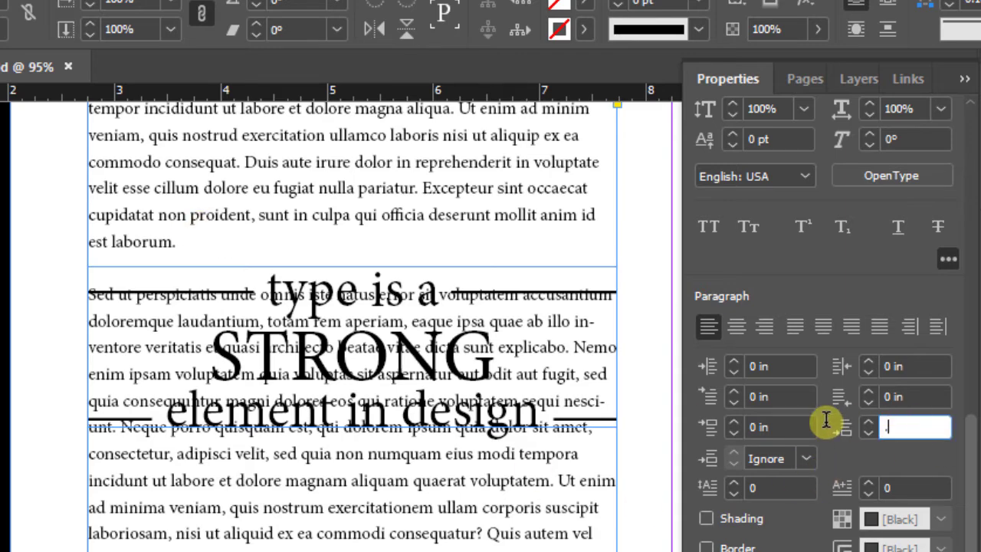
pyautogui.press('Return')
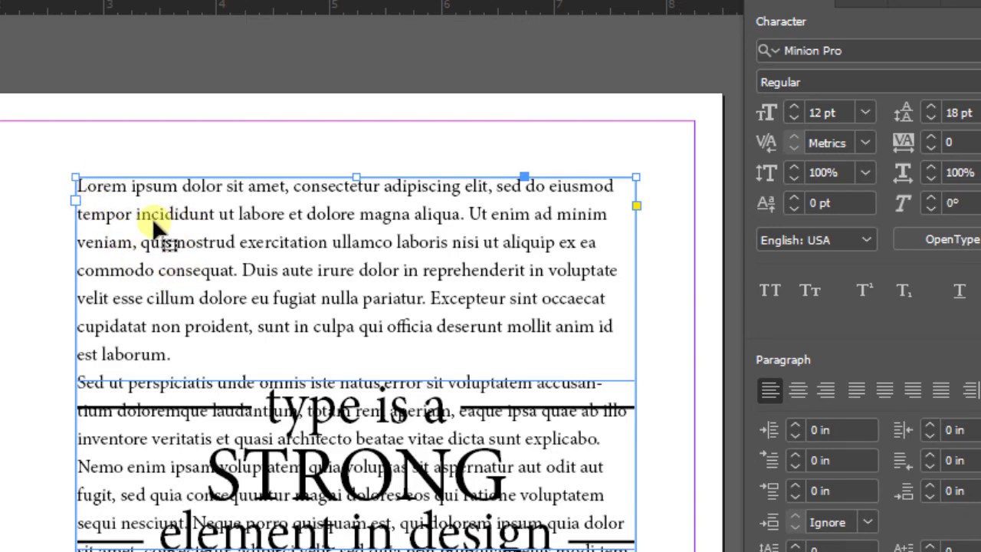
# Give the first body paragraph, starting with Lorem ipsum, a drop cap 3 lines high
pyautogui.doubleClick(101, 186)
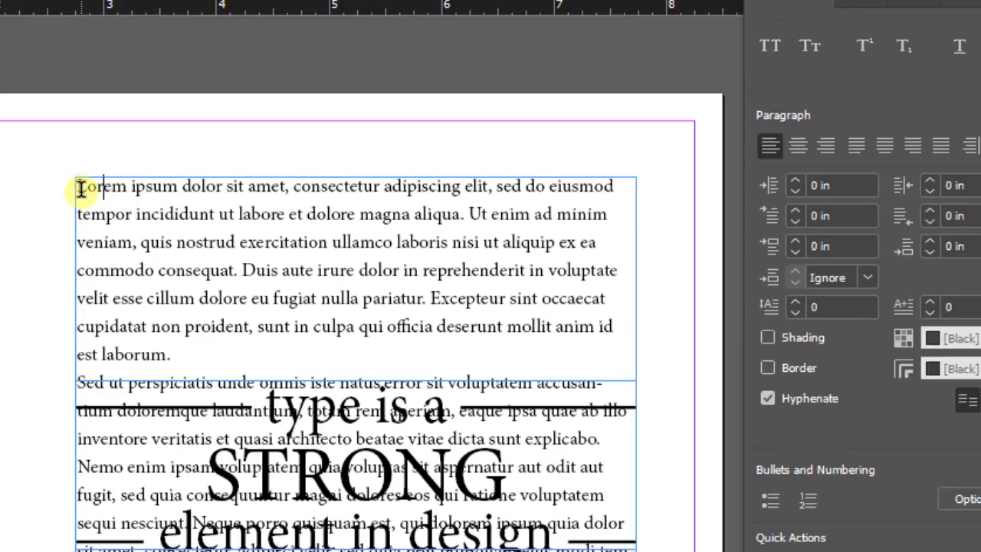
pyautogui.press('Home')
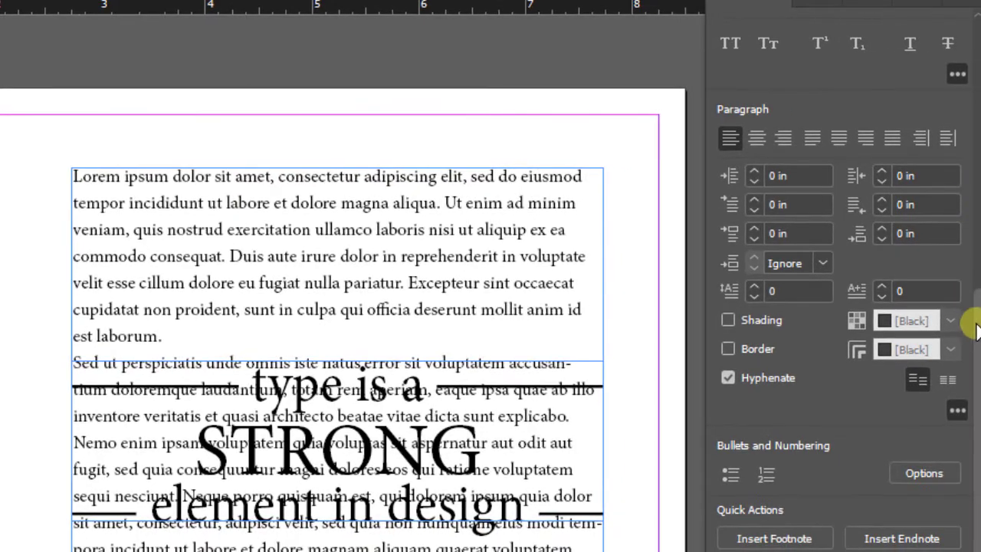
pyautogui.scroll(1, 977, 310)
pyautogui.moveTo(975, 265); pyautogui.dragTo(977, 298)
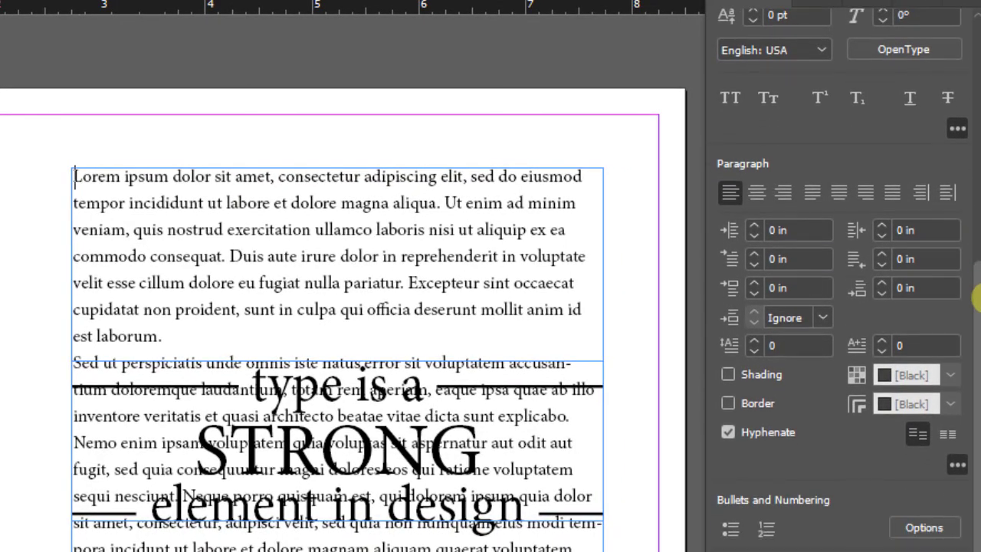
pyautogui.click(789, 345)
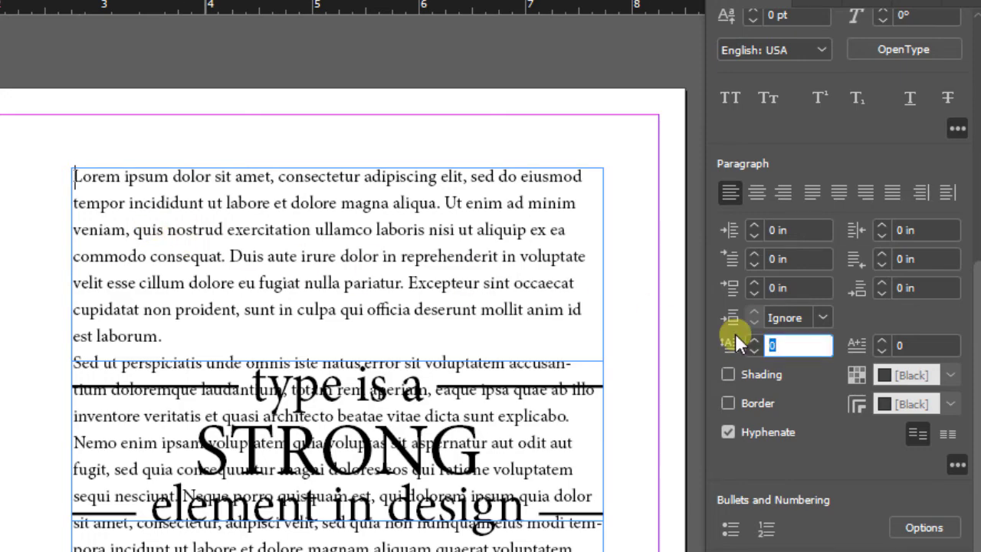
pyautogui.write('3')
pyautogui.press('Return')
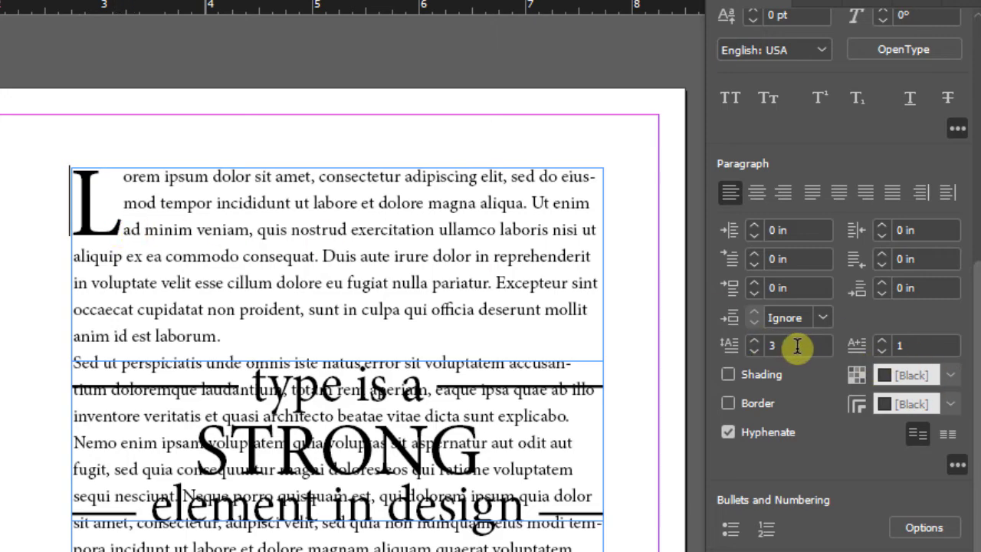
# Try a drop cap of 2 characters on the first paragraph, and set it back to 1 character
pyautogui.click(905, 344)
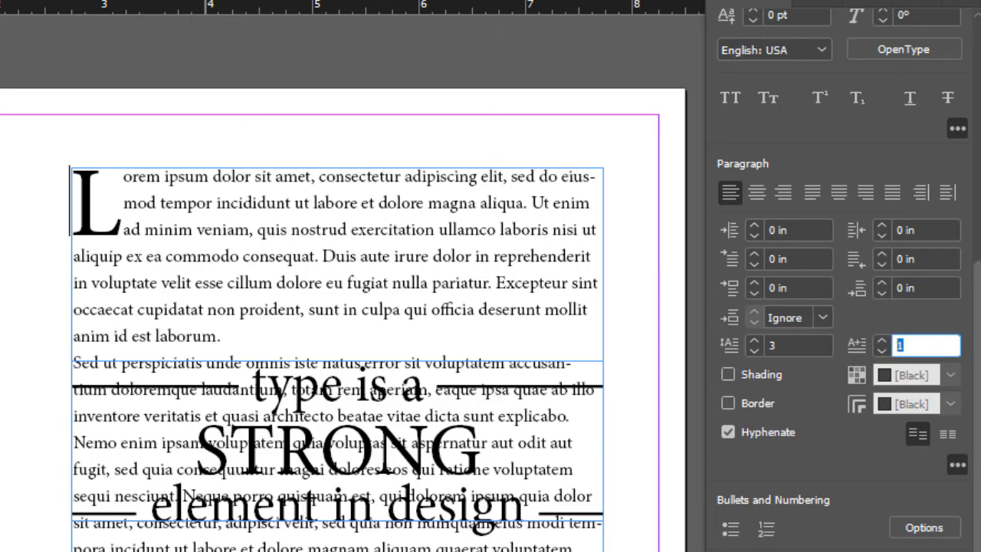
pyautogui.press('Return')
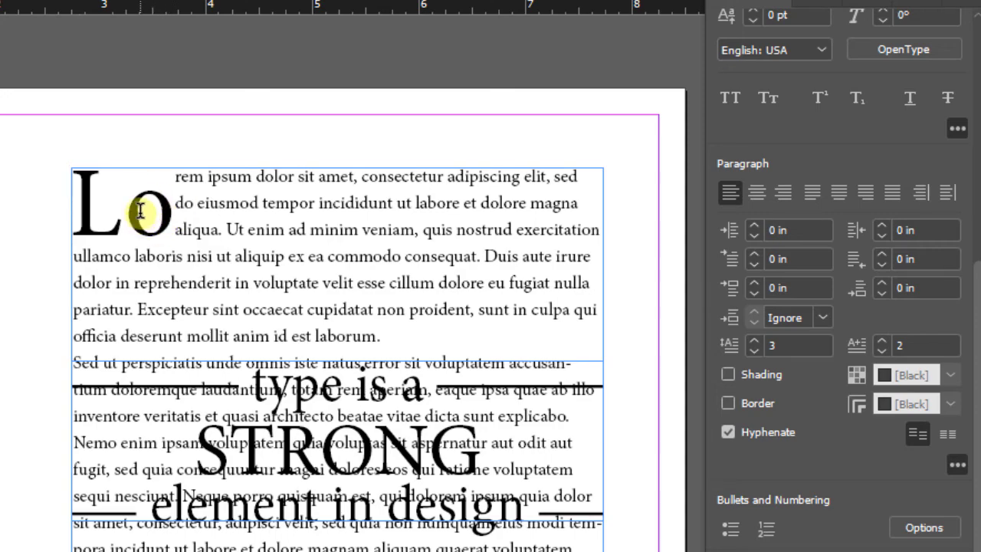
pyautogui.click(888, 343)
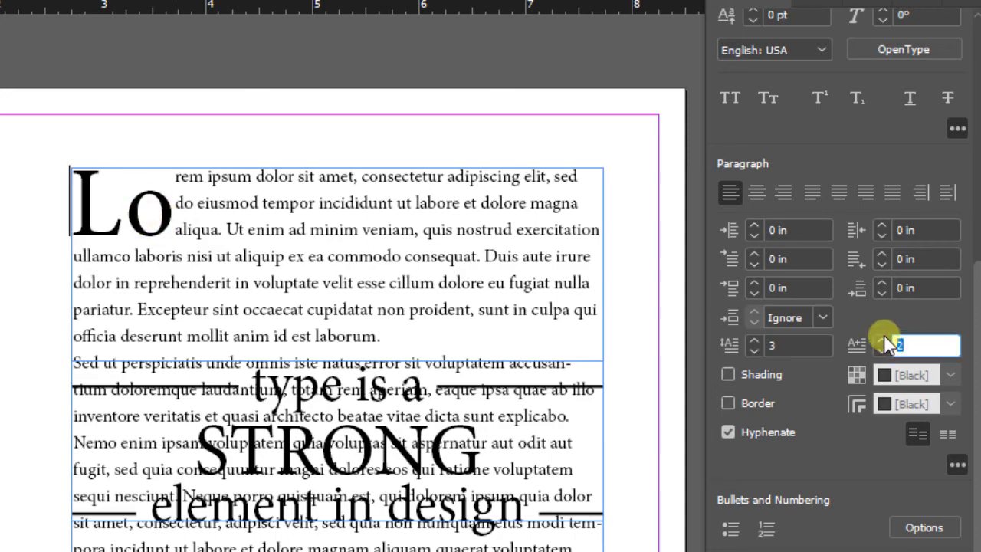
pyautogui.write('1')
pyautogui.press('Return')
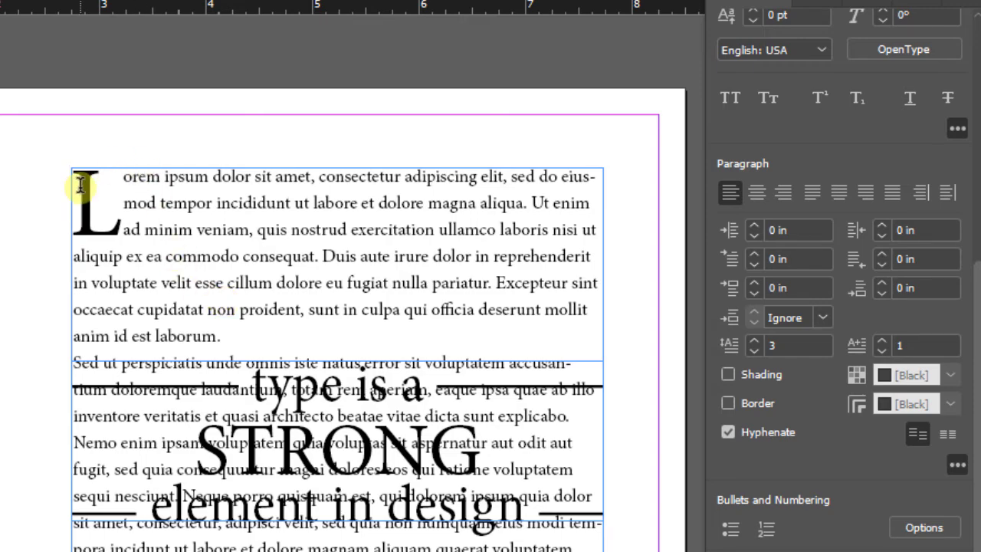
pyautogui.press('Escape')
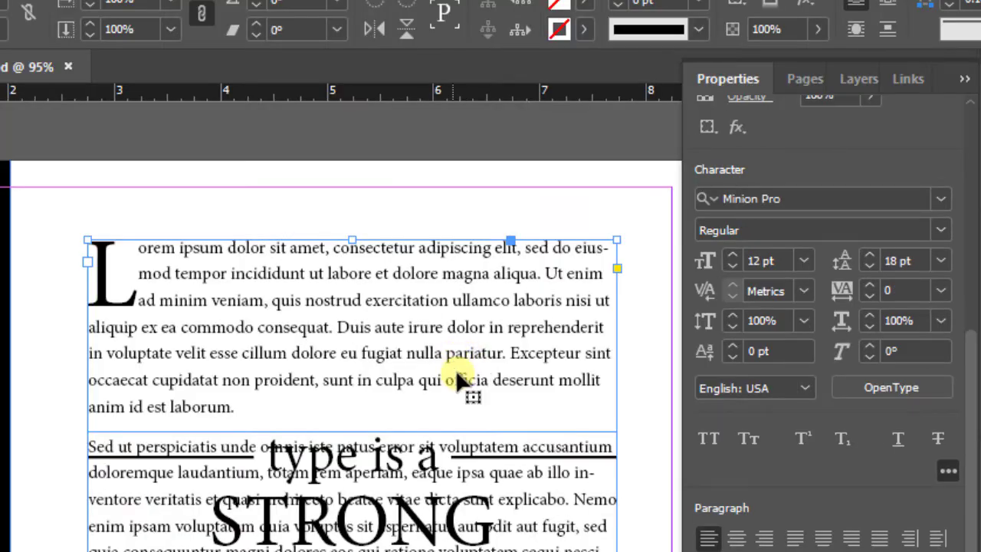
# Make the body text wrap around the bounding box of the grouped "type is a STRONG element in design" pull quote
pyautogui.scroll(-2, 457, 387)
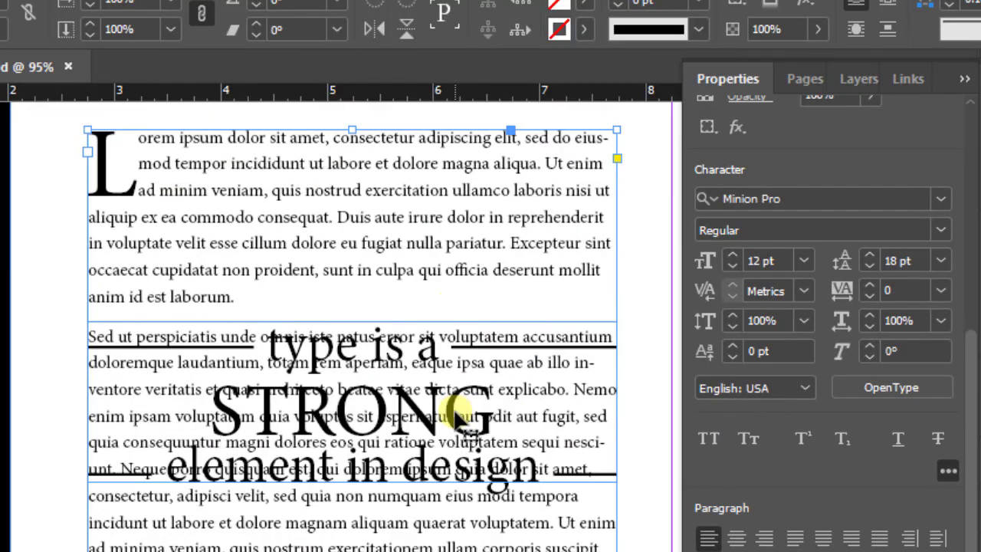
pyautogui.scroll(-1, 460, 406)
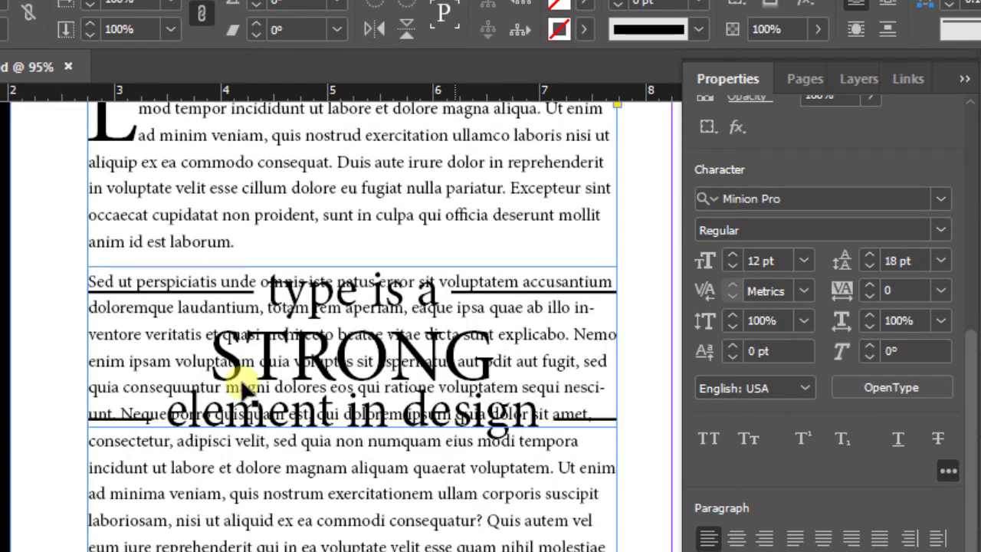
pyautogui.click(345, 359)
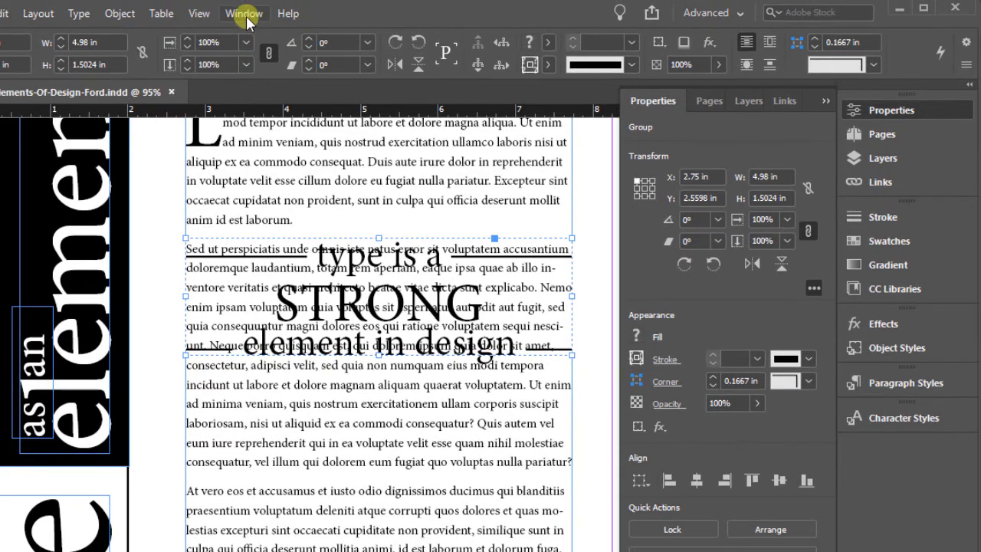
pyautogui.click(245, 15)
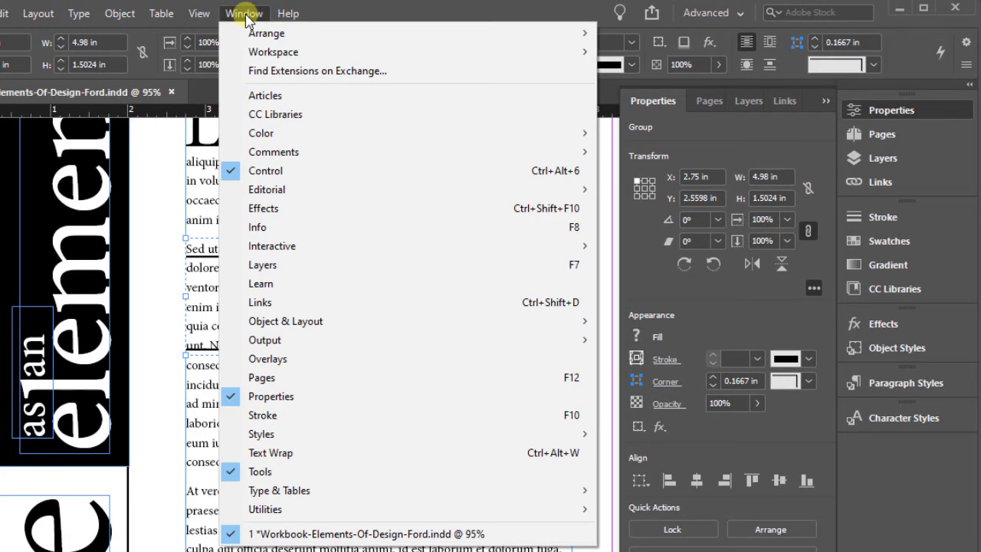
pyautogui.click(281, 454)
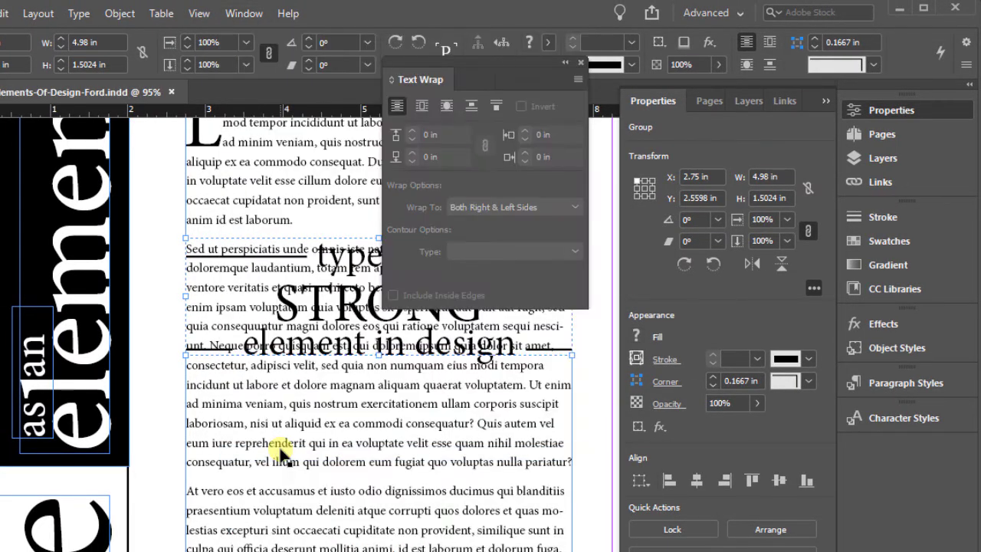
pyautogui.click(853, 109)
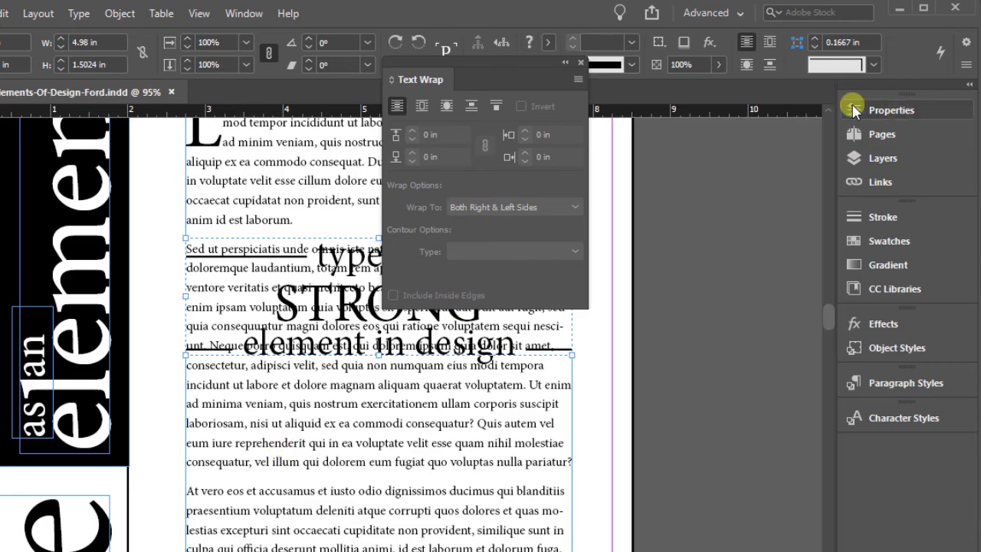
pyautogui.moveTo(480, 63); pyautogui.dragTo(740, 121)
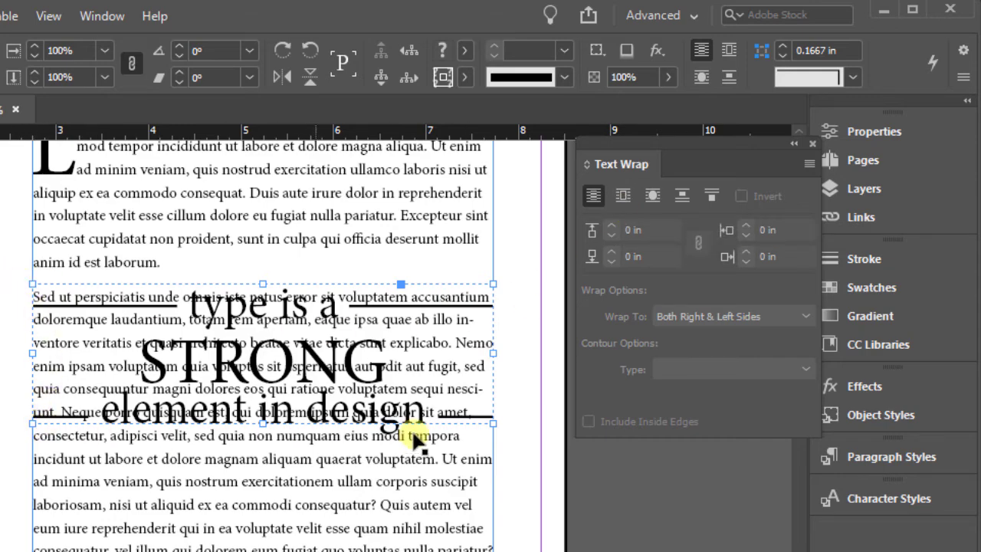
pyautogui.click(622, 197)
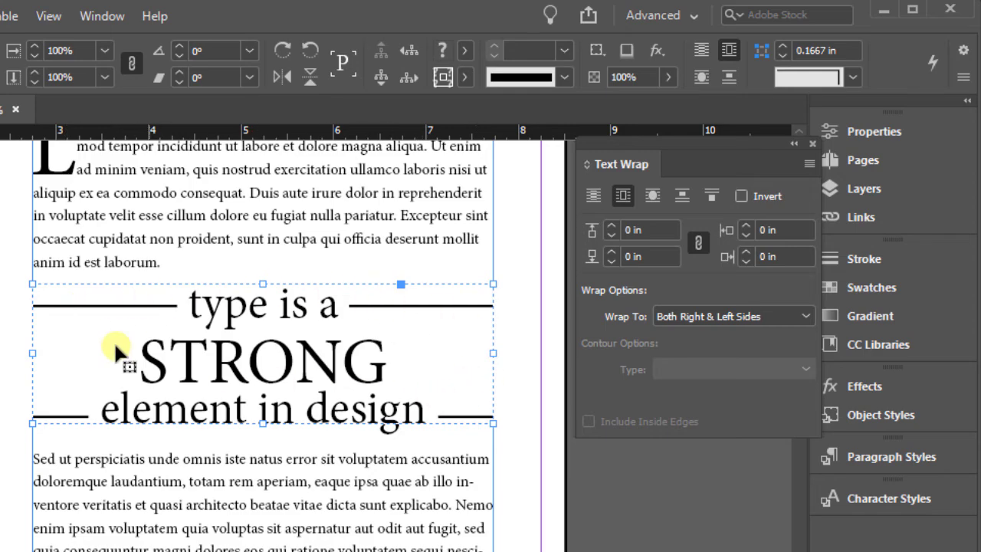
# Change the font of the word STRONG in the pull quote to Myriad Pro
pyautogui.doubleClick(224, 369)
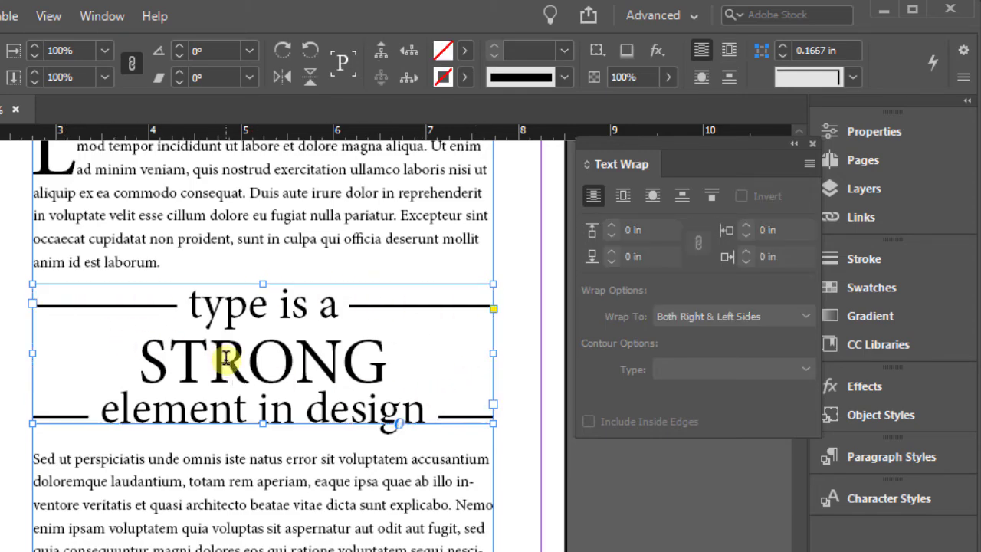
pyautogui.doubleClick(149, 357)
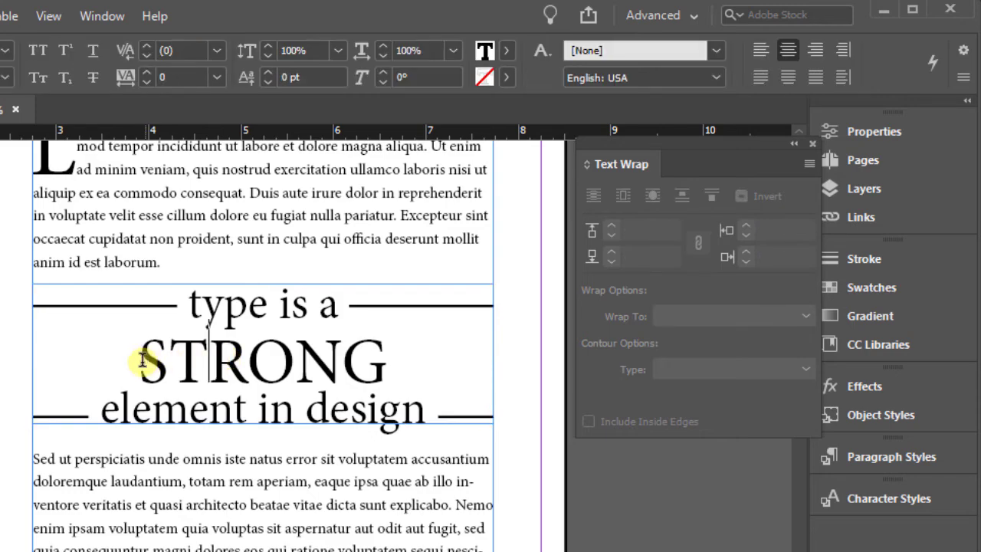
pyautogui.moveTo(143, 361); pyautogui.dragTo(384, 368)
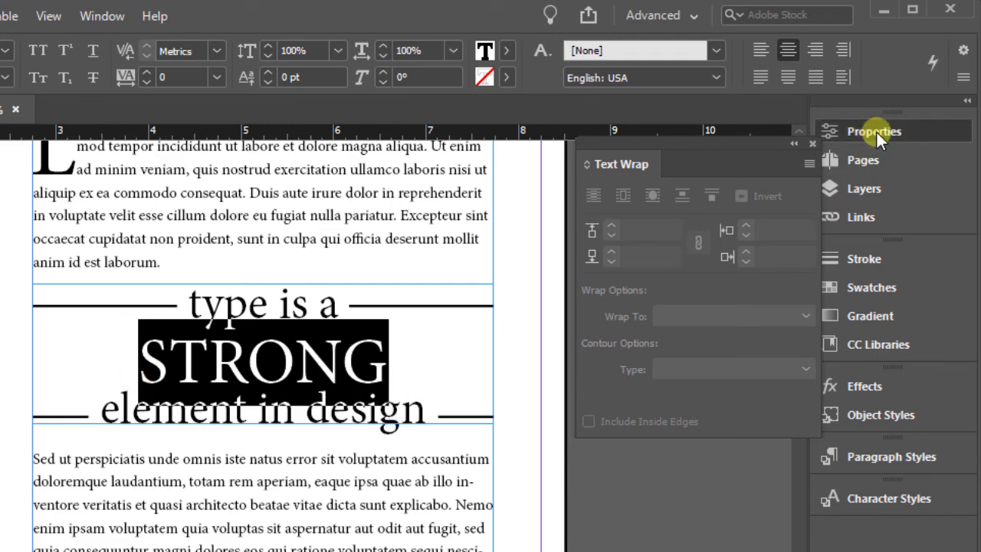
pyautogui.click(814, 142)
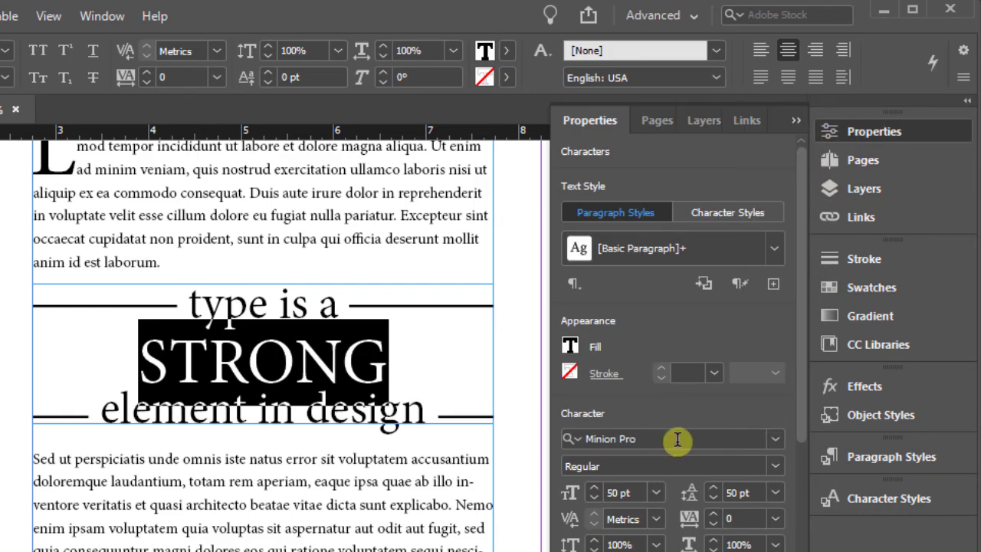
pyautogui.scroll(-3, 656, 365)
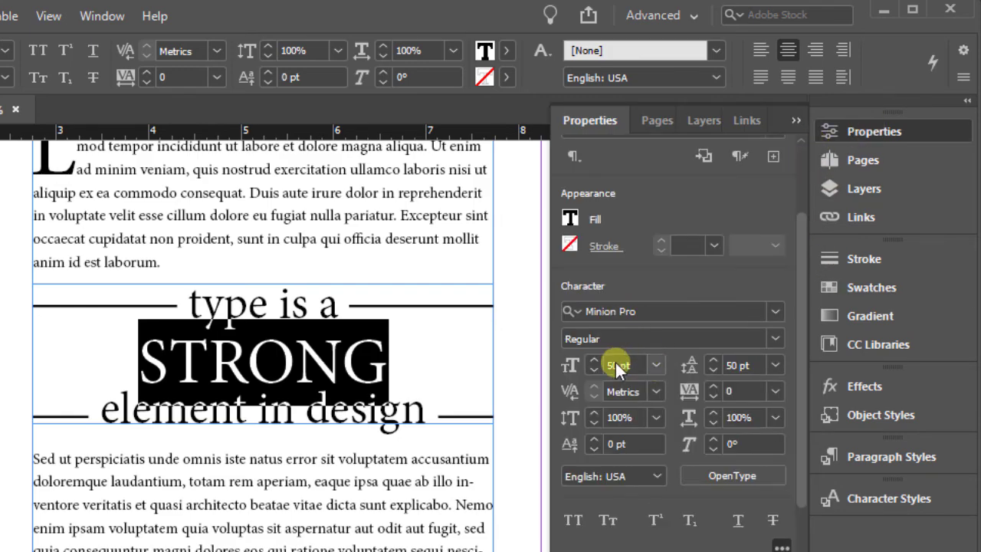
pyautogui.click(776, 311)
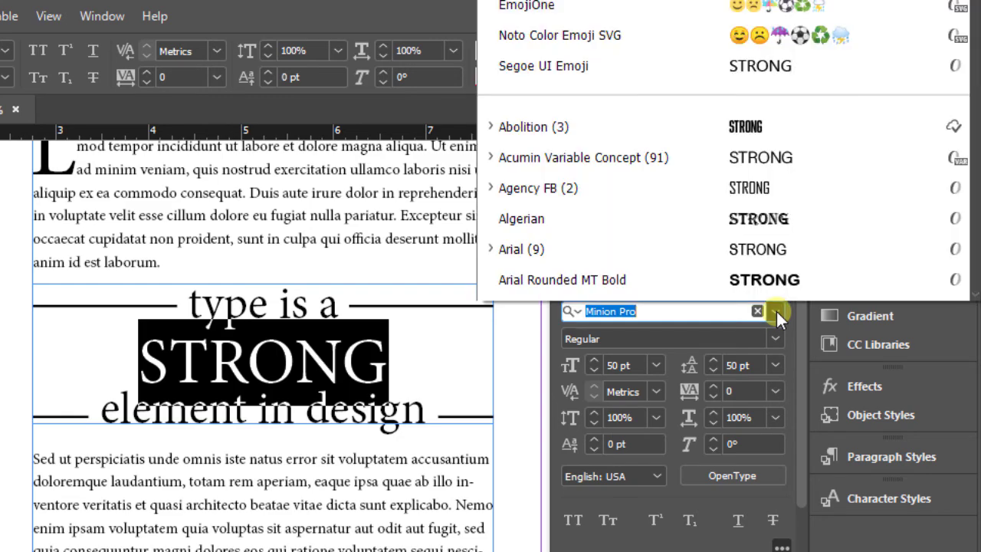
pyautogui.scroll(-10, 767, 253)
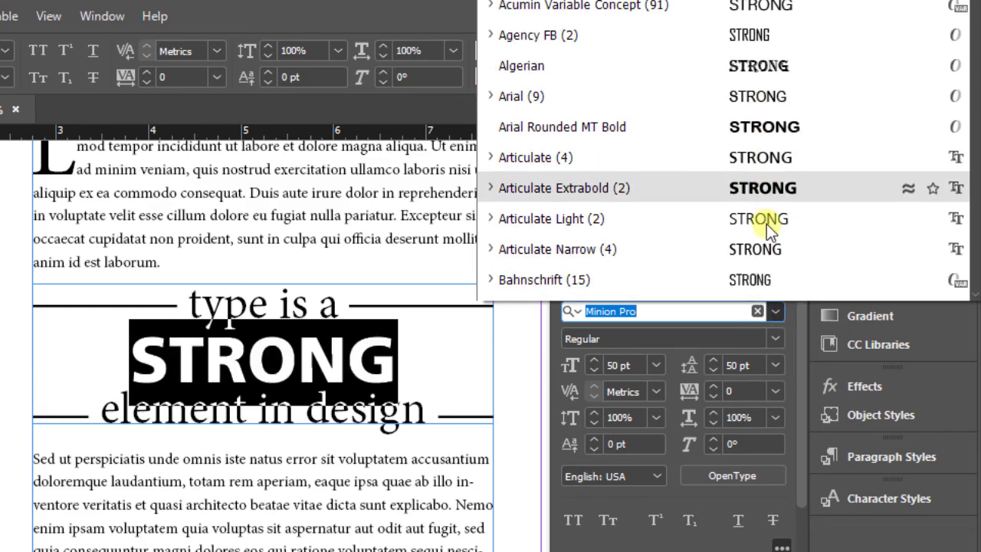
pyautogui.scroll(-20, 774, 220)
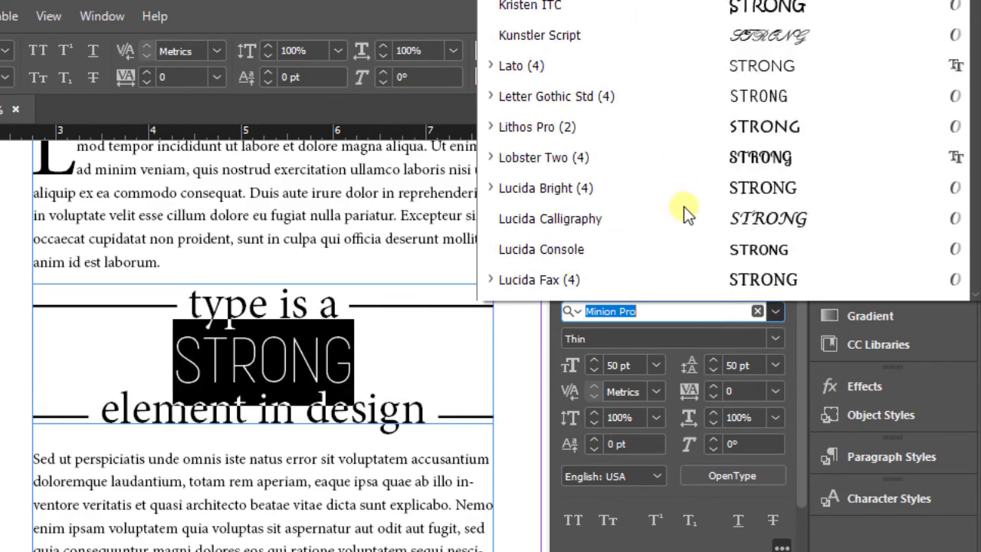
pyautogui.scroll(-10, 684, 199)
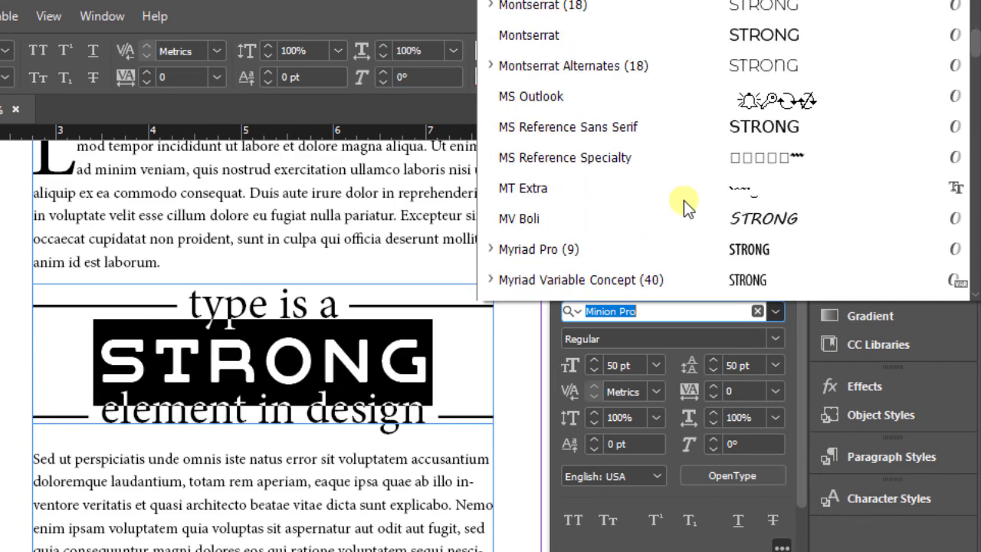
pyautogui.click(528, 248)
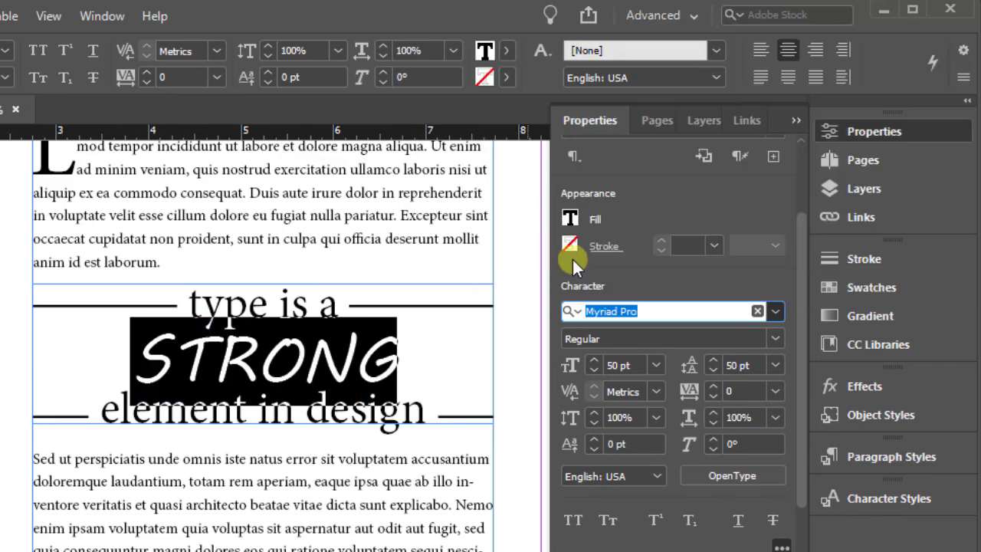
pyautogui.press('Return')
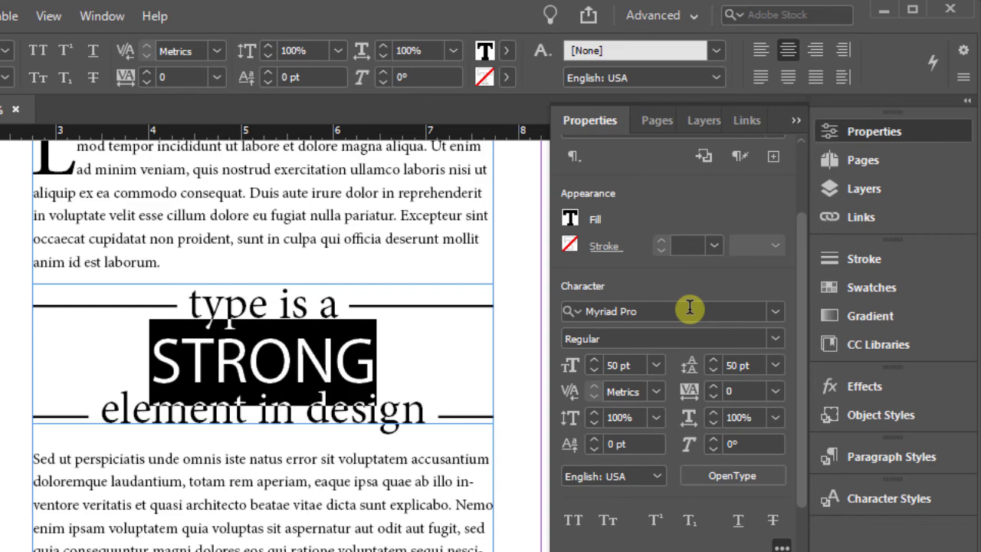
# Set the word STRONG to the Bold font style and deselect the pull quote
pyautogui.click(775, 339)
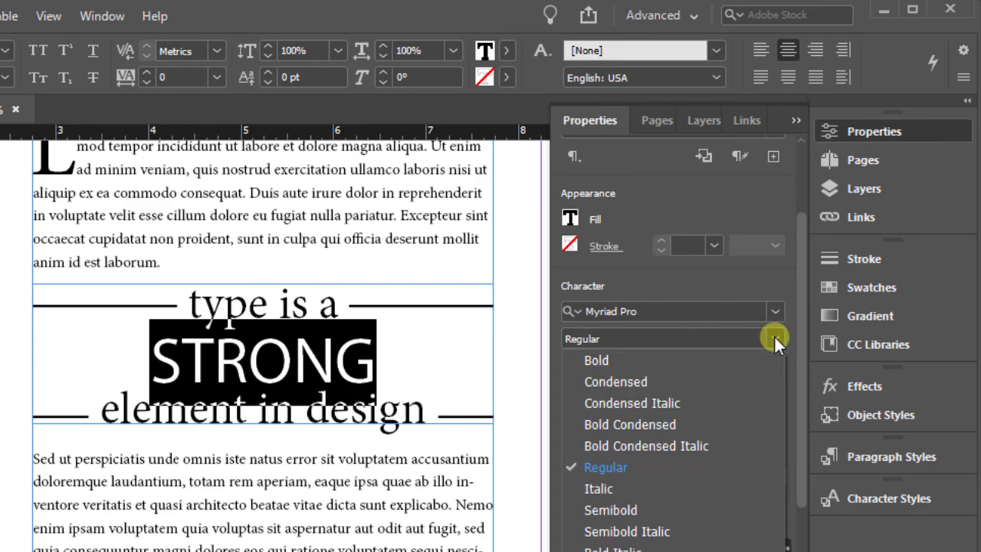
pyautogui.click(639, 362)
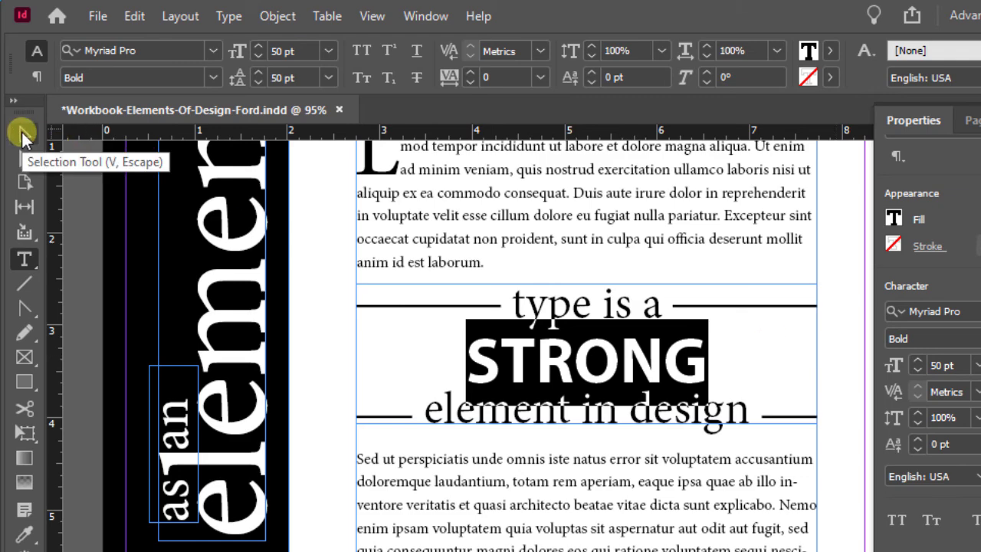
pyautogui.click(21, 132)
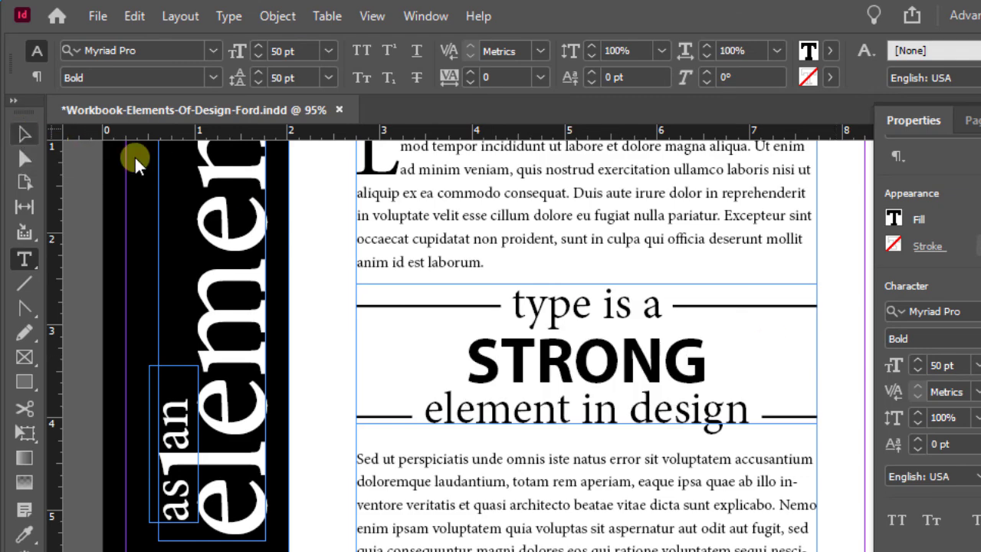
pyautogui.click(833, 395)
pyautogui.click(486, 409)
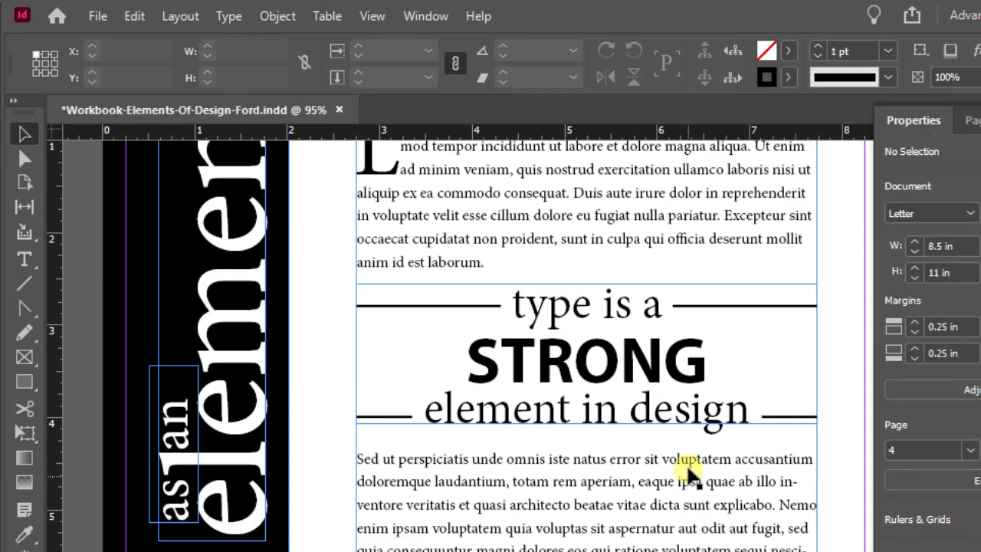
# Set the text color of the "type can move you..." line at the page's bottom to a 60% tint of Black
pyautogui.scroll(-8, 689, 462)
pyautogui.scroll(-4, 688, 461)
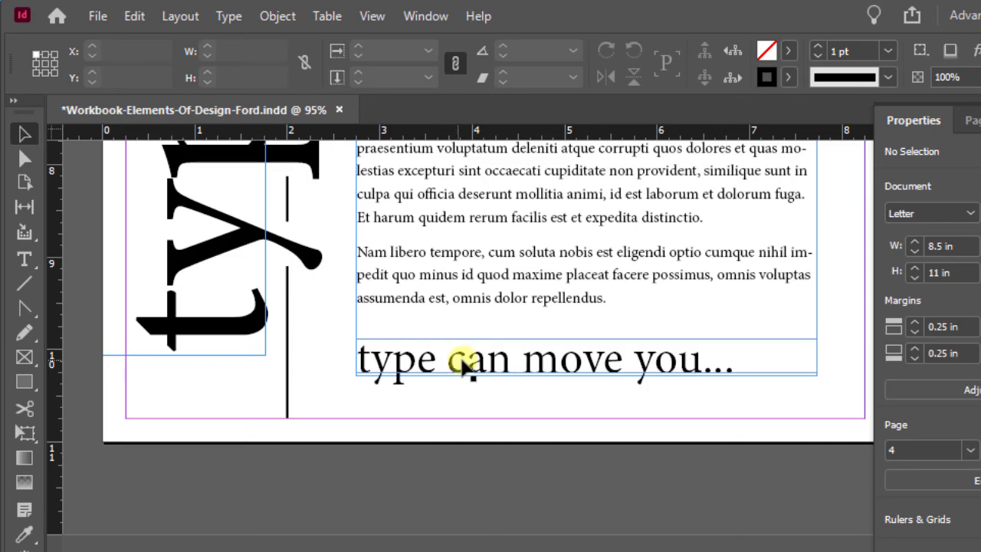
pyautogui.click(462, 360)
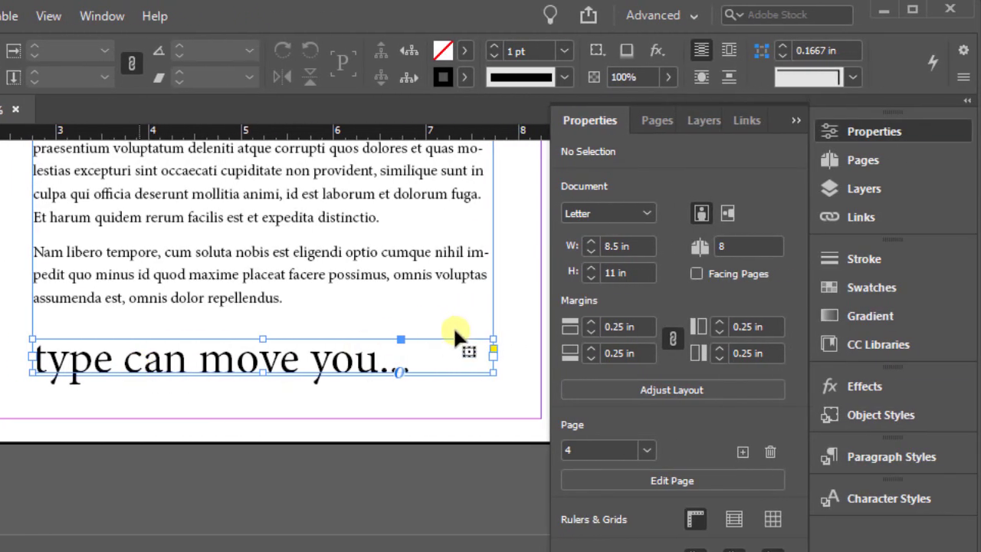
pyautogui.click(227, 365)
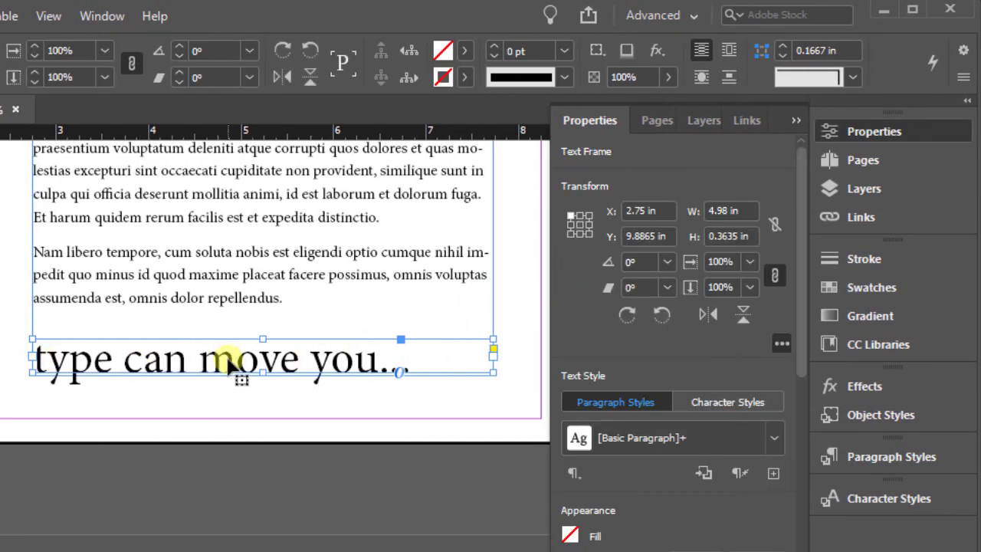
pyautogui.click(497, 306)
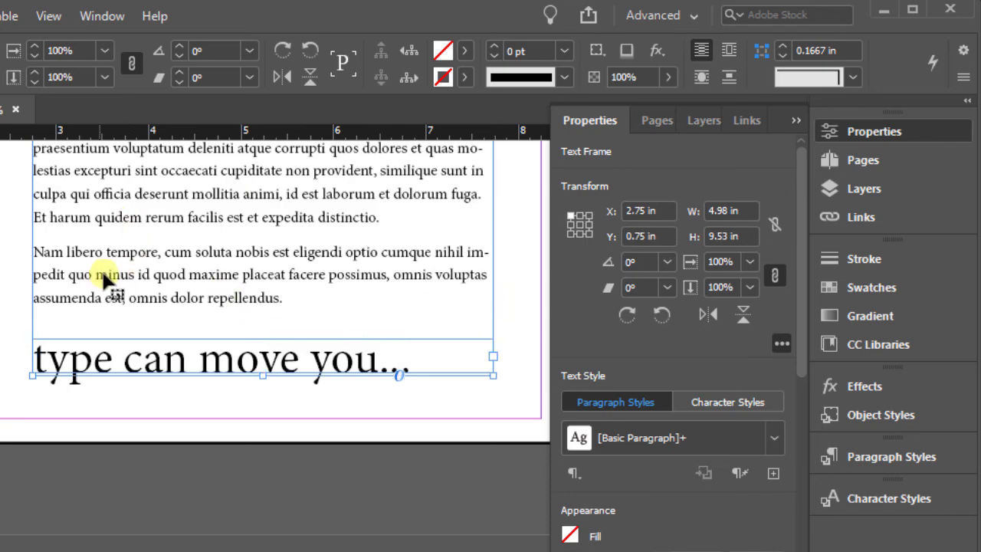
pyautogui.click(159, 358)
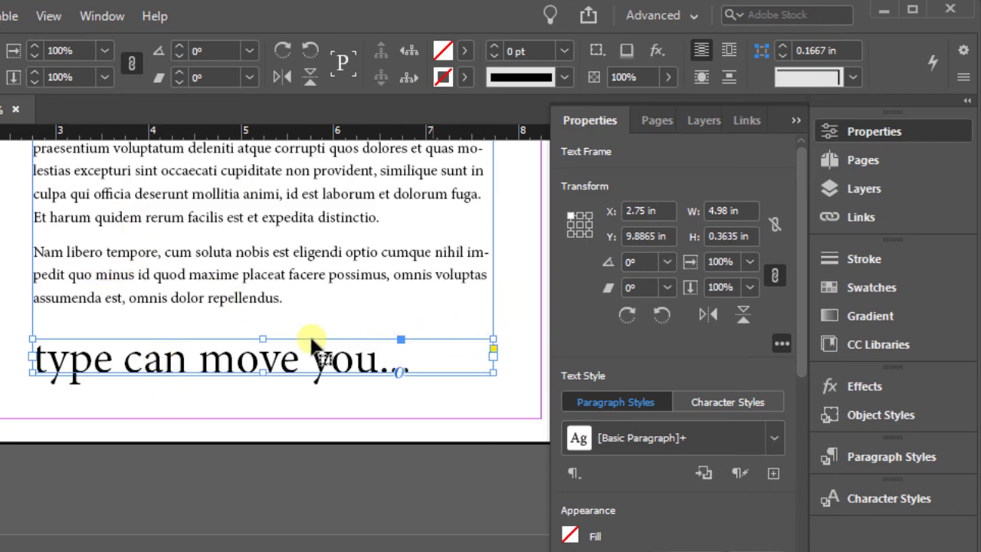
pyautogui.click(875, 289)
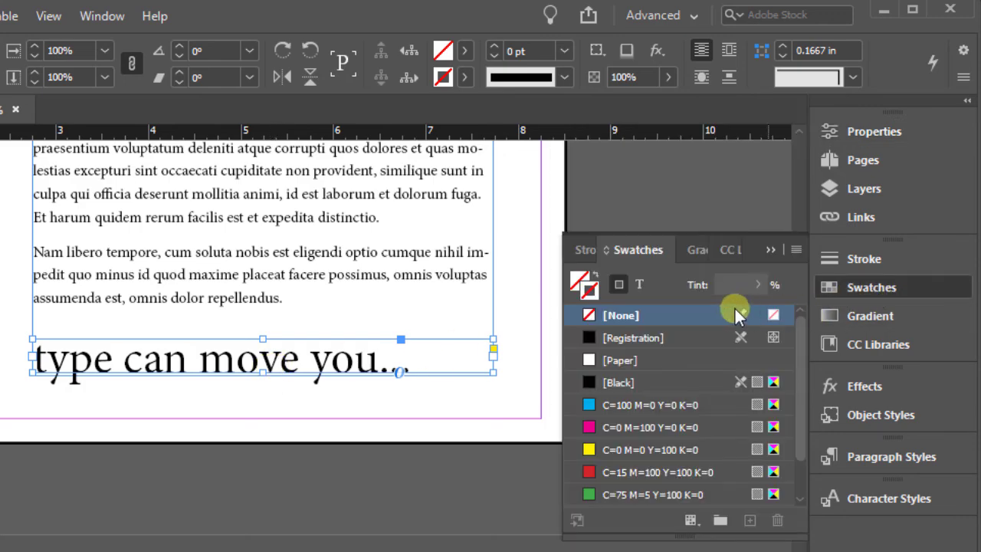
pyautogui.click(641, 289)
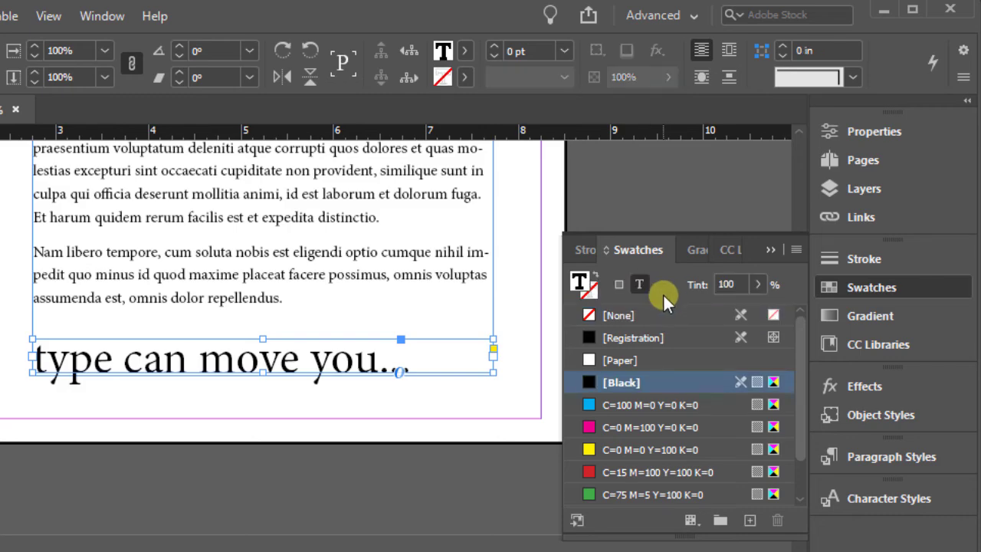
pyautogui.click(585, 290)
pyautogui.click(735, 283)
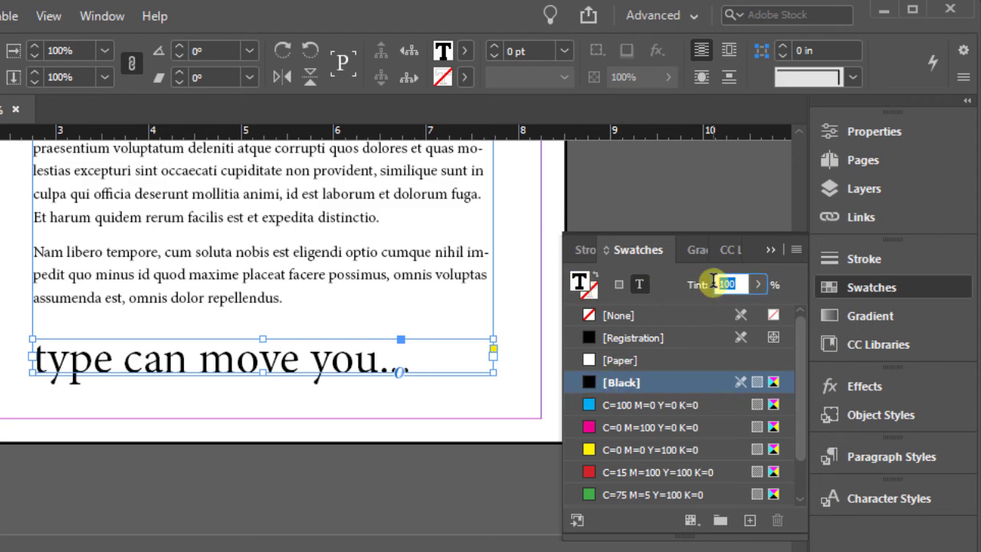
pyautogui.write('60')
pyautogui.press('Return')
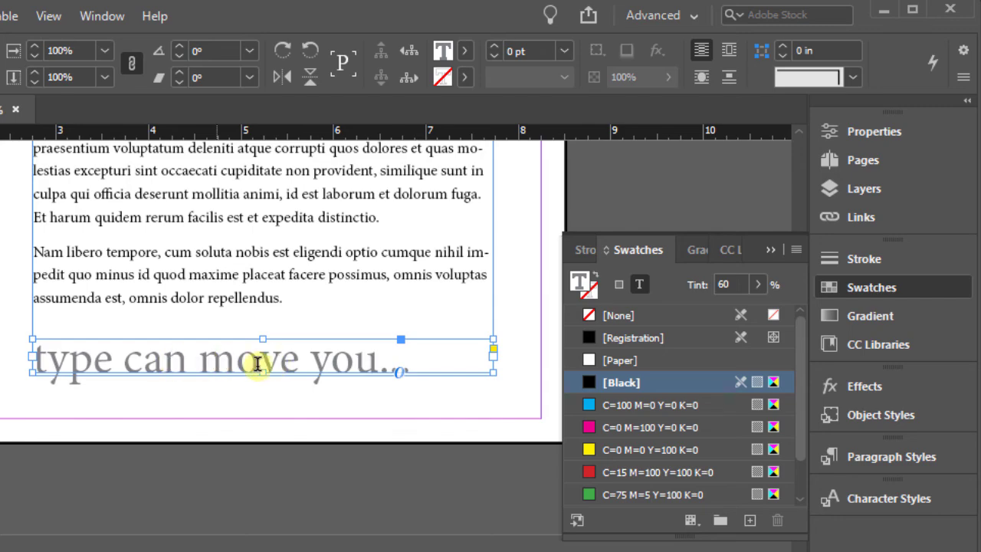
# Set the word "move" in the closing line to the Bold font style and skew it by 15°
pyautogui.moveTo(201, 361); pyautogui.dragTo(295, 364)
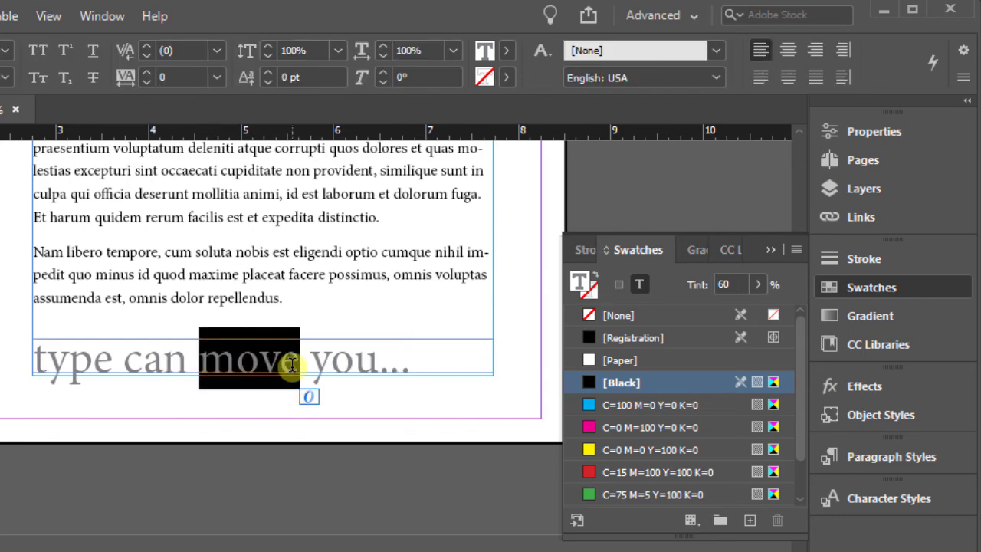
pyautogui.click(899, 134)
pyautogui.click(900, 134)
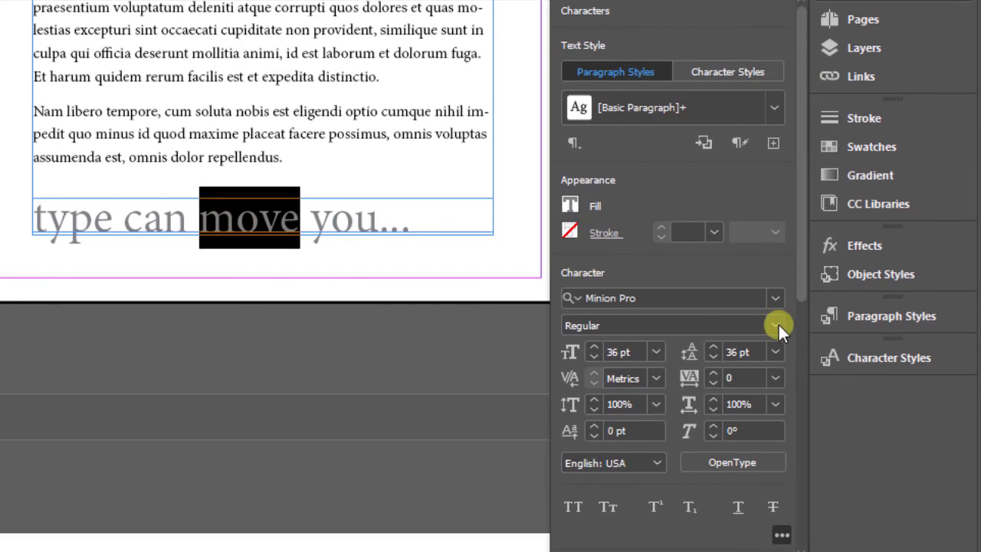
pyautogui.click(775, 333)
pyautogui.click(642, 387)
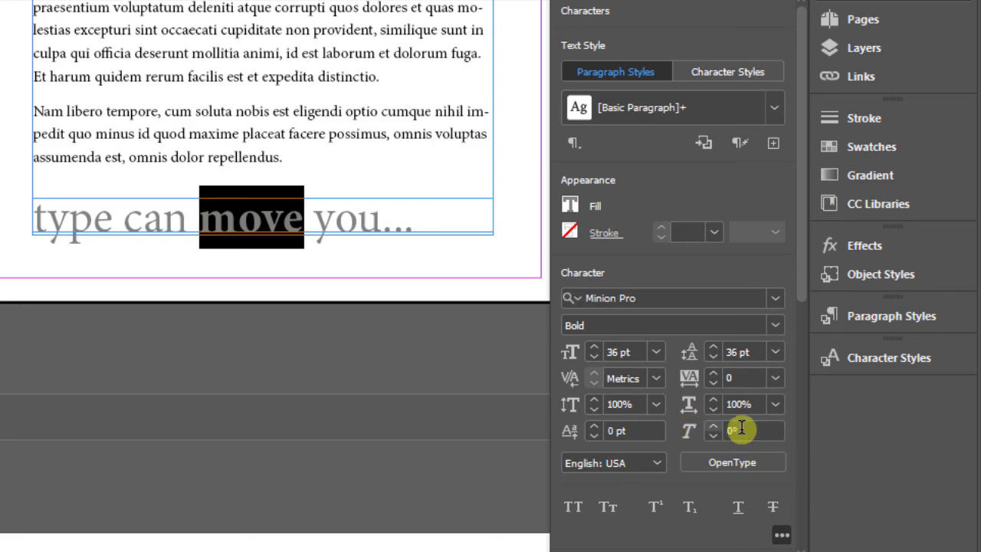
pyautogui.click(691, 430)
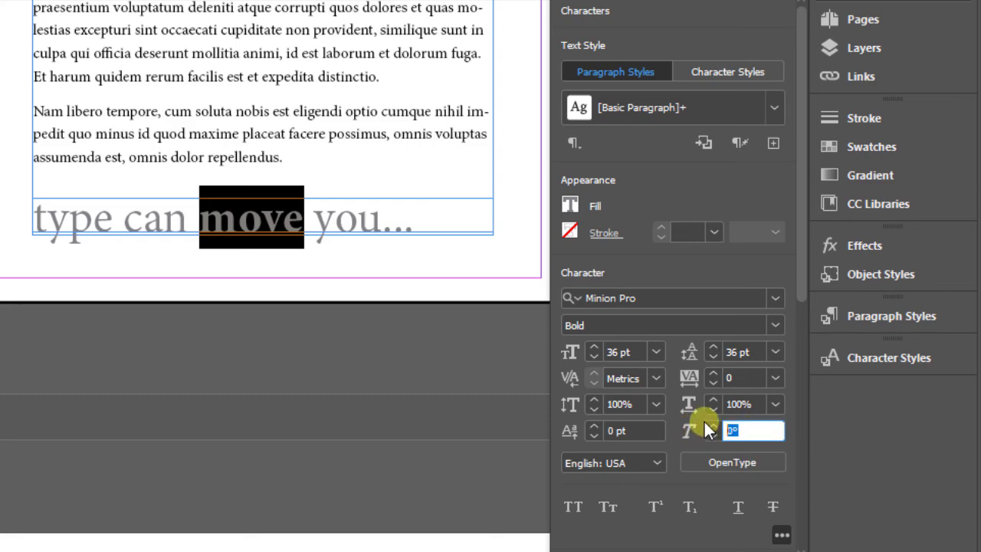
pyautogui.write('15')
pyautogui.press('Return')
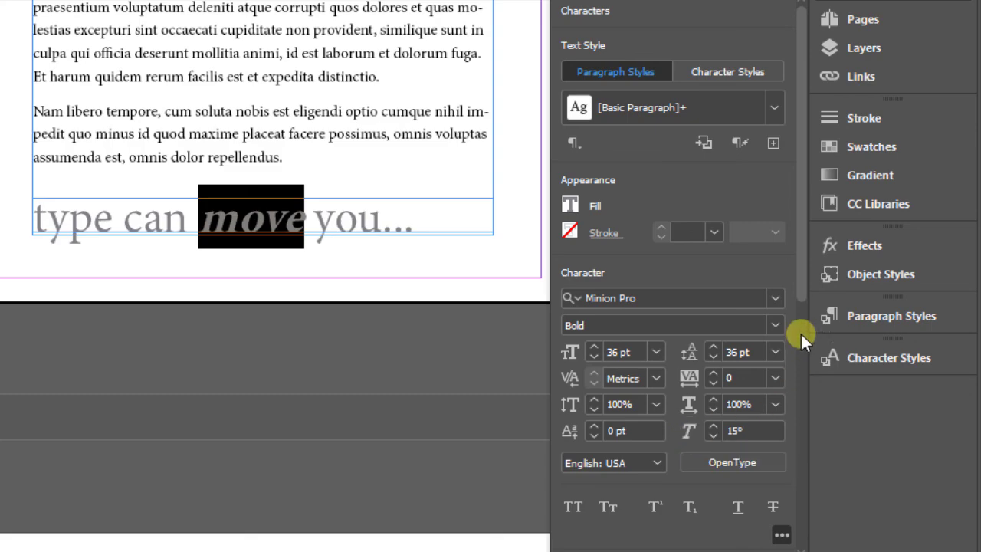
# Try a 60° skew on the word "move", and set it back to 15°
pyautogui.click(775, 325)
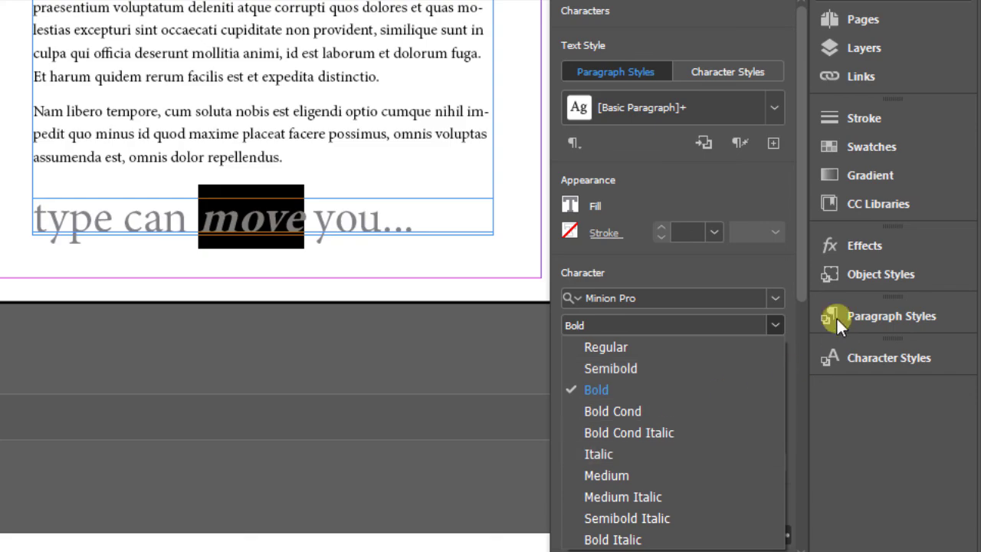
pyautogui.click(789, 310)
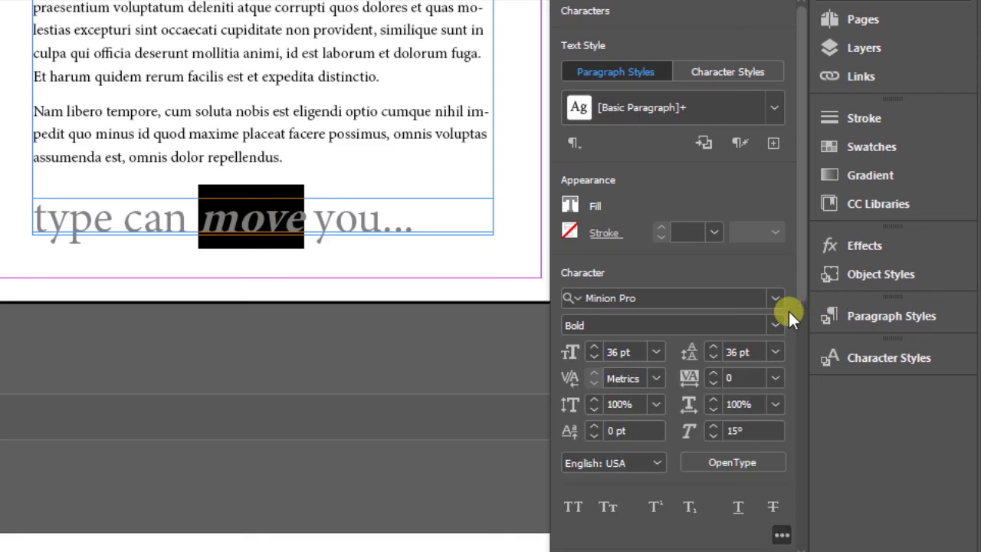
pyautogui.doubleClick(754, 430)
pyautogui.write('60')
pyautogui.press('Return')
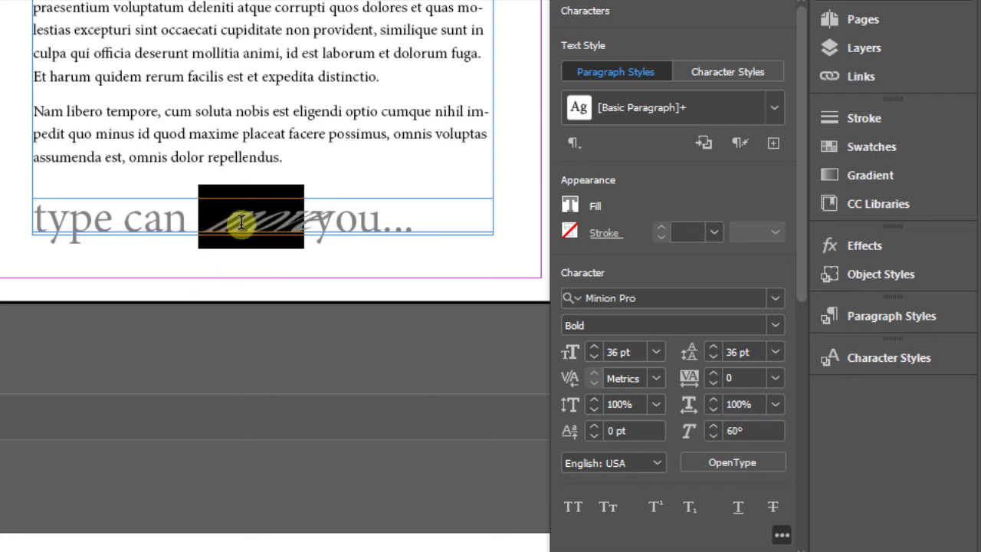
pyautogui.click(686, 429)
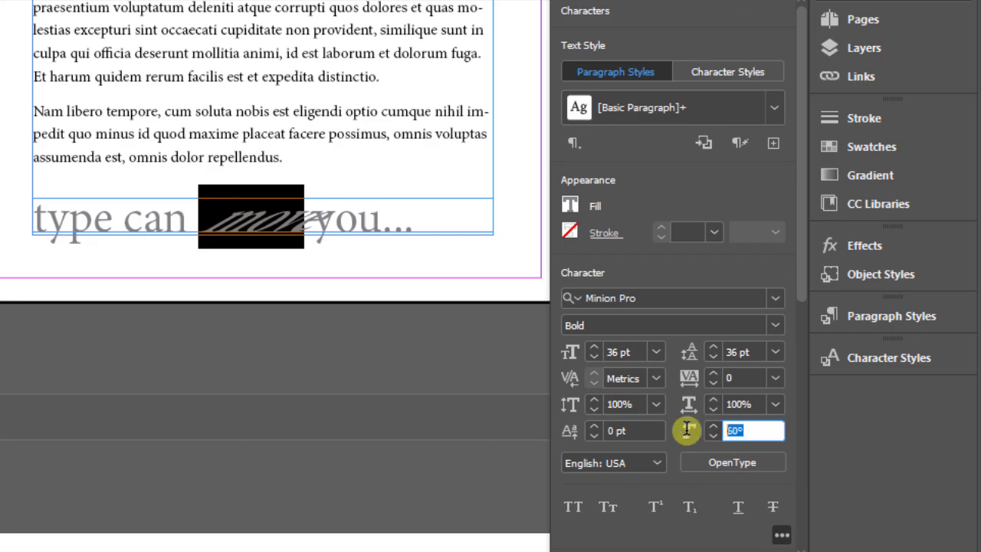
pyautogui.write('15')
pyautogui.press('Return')
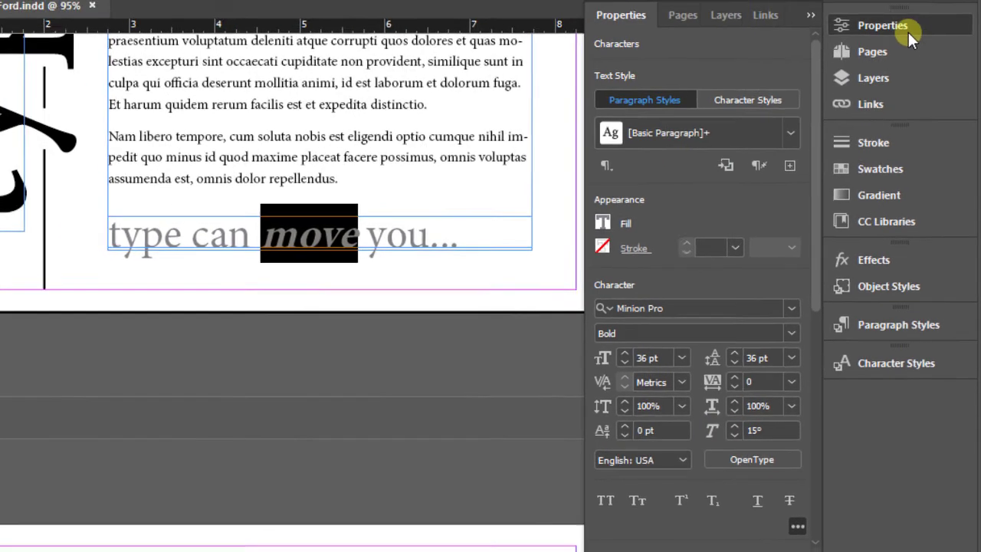
# View the whole of page 4 fitted in the window in Preview screen mode, with nothing selected
pyautogui.click(908, 32)
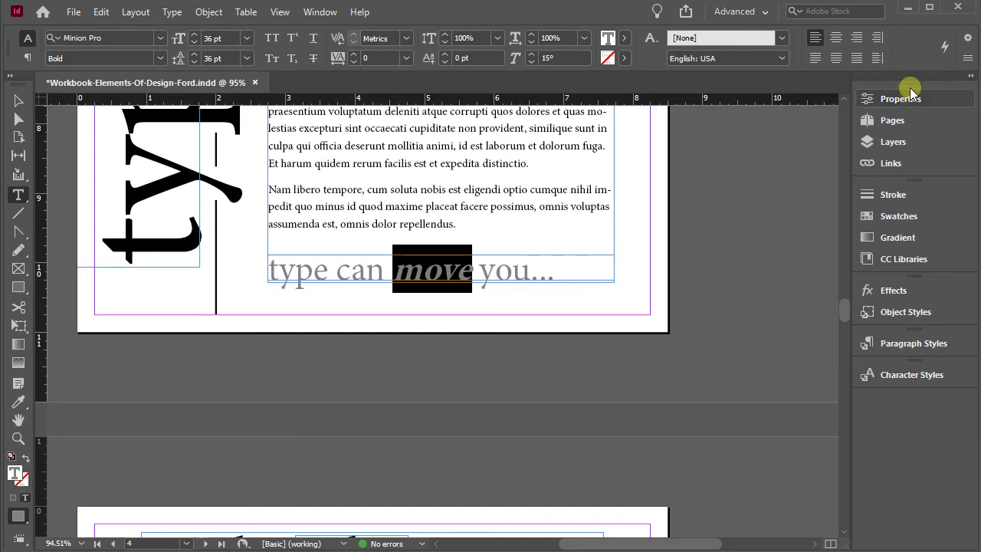
pyautogui.click(282, 13)
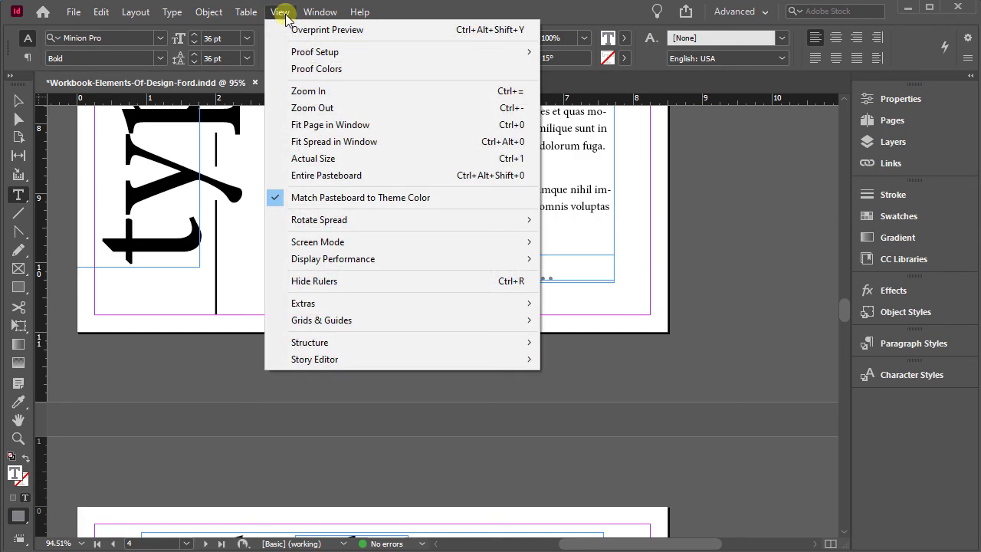
pyautogui.click(318, 125)
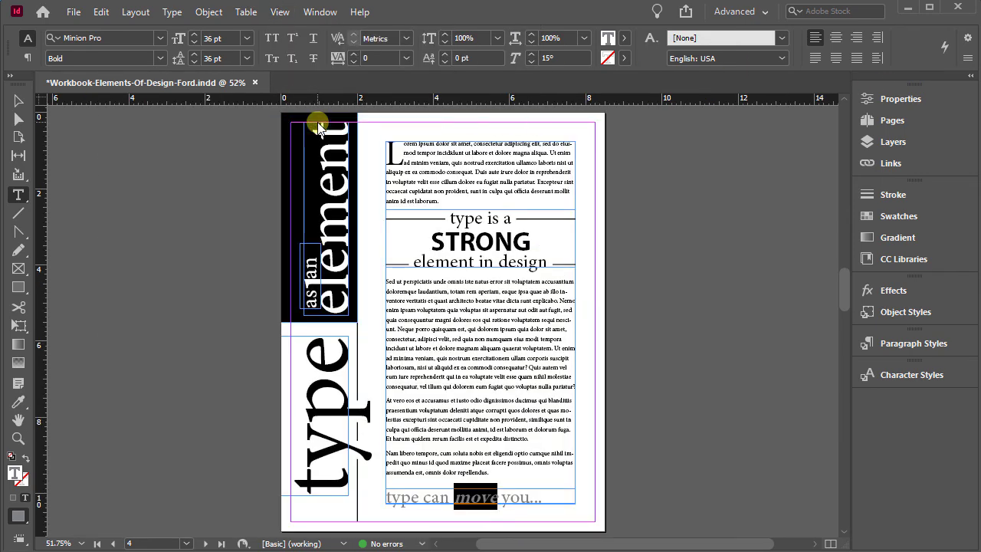
pyautogui.click(281, 13)
pyautogui.moveTo(323, 245)
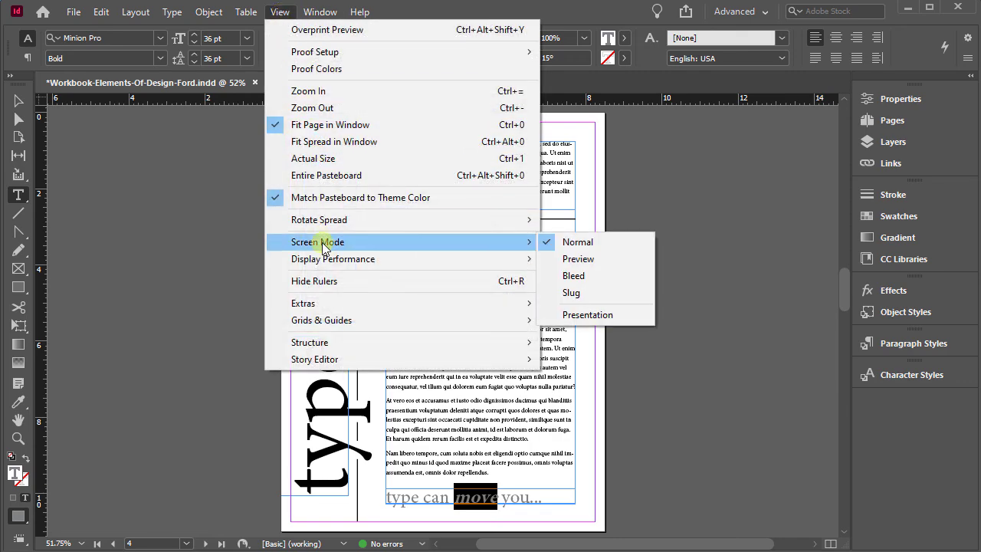
pyautogui.click(589, 261)
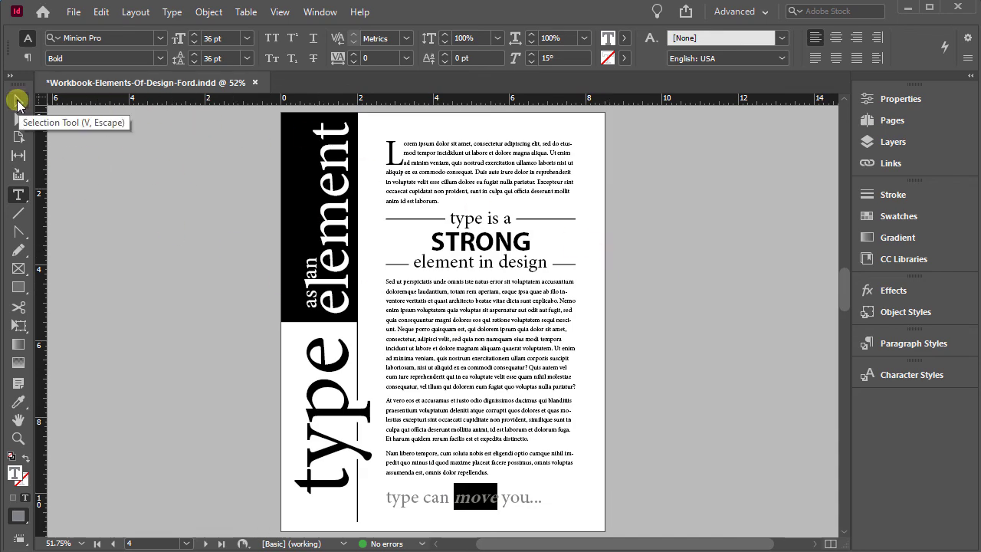
pyautogui.click(19, 100)
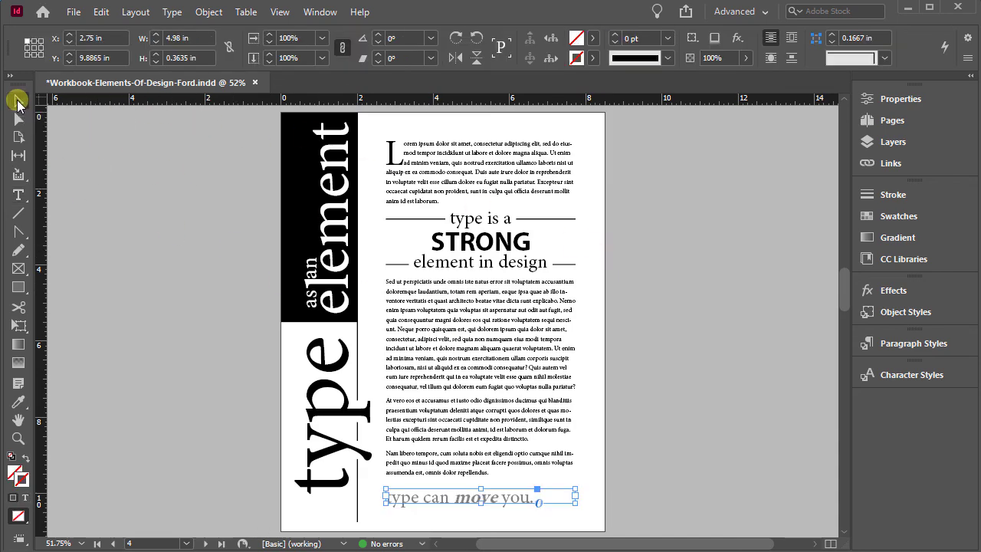
pyautogui.click(141, 181)
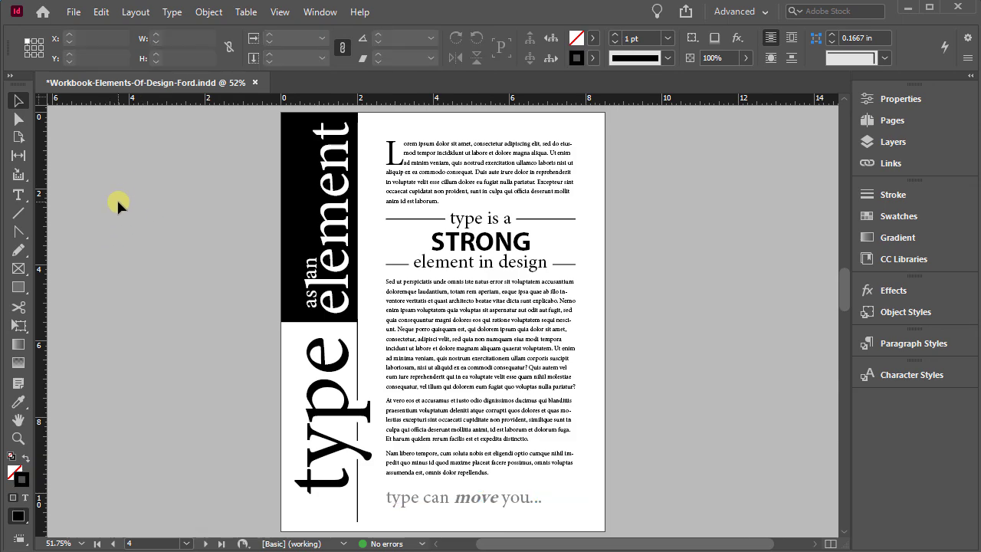